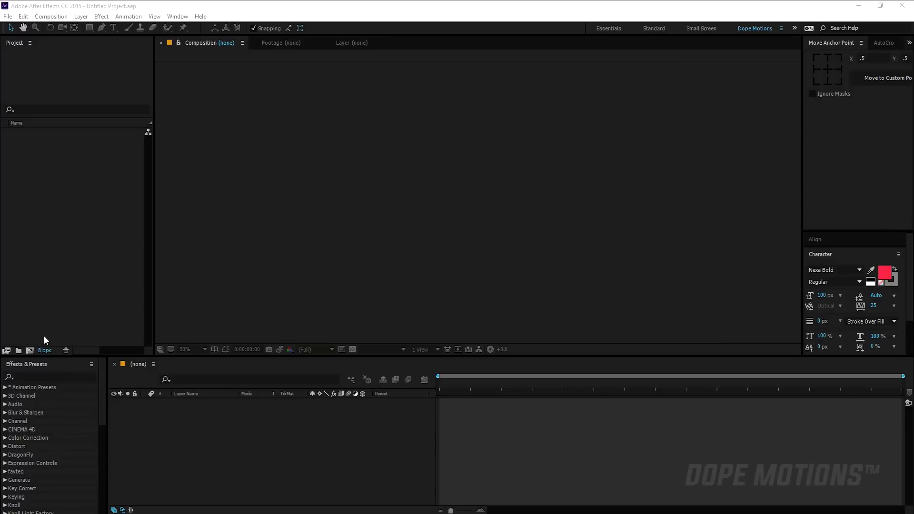
# Step: Create a new 1920×1080 composition, Comp 1, and type the title STAY in it
pyautogui.click(31, 350)
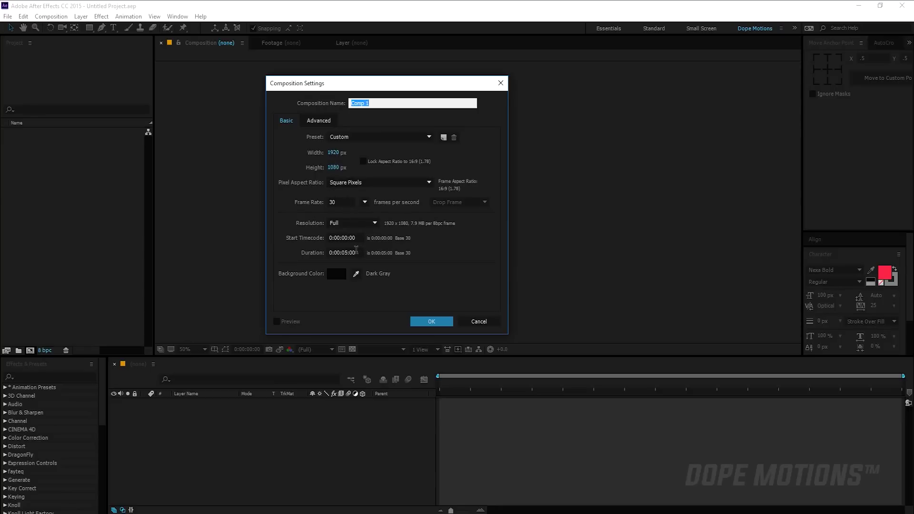
pyautogui.click(433, 321)
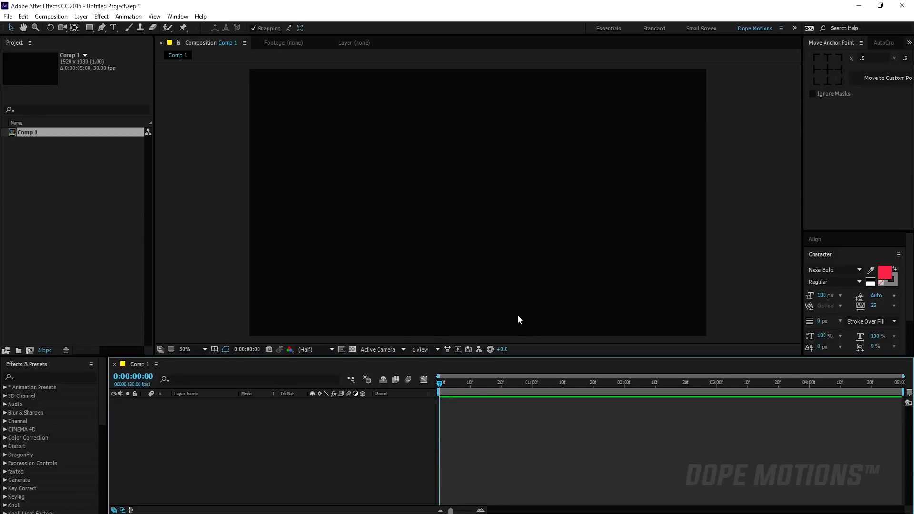
pyautogui.click(115, 28)
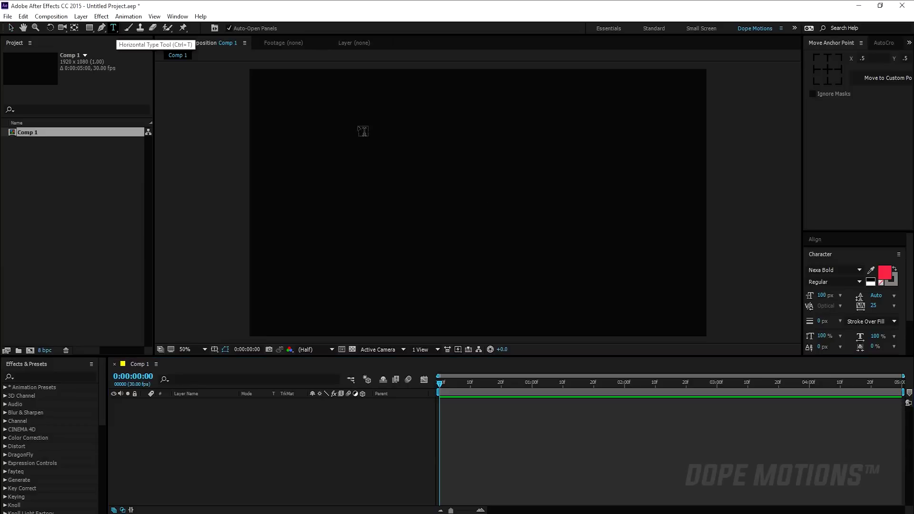
pyautogui.click(421, 191)
pyautogui.write('STAY')
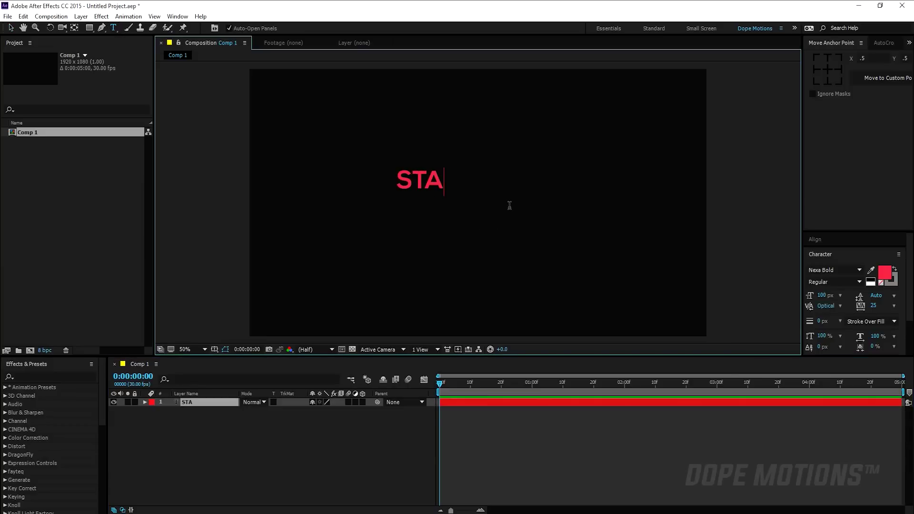
pyautogui.click(9, 29)
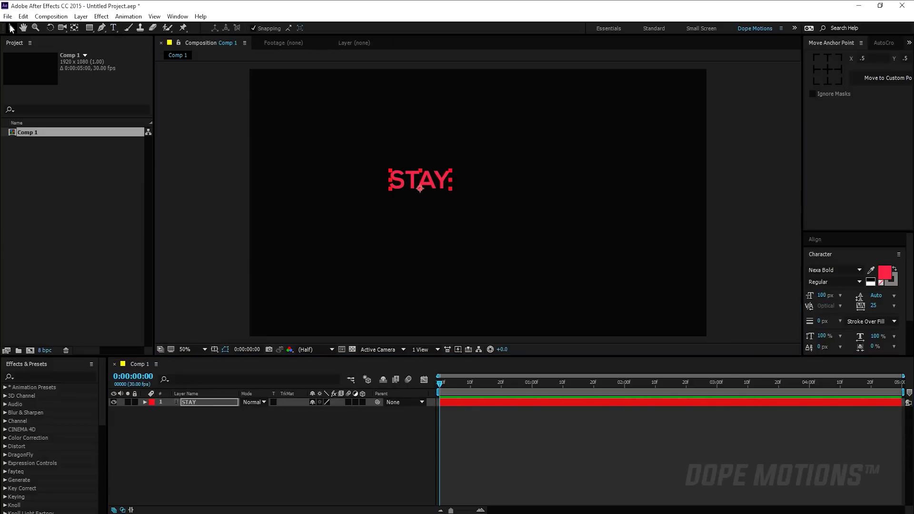
# Step: Centre STAY vertically in the composition and show the title-safe guides
pyautogui.click(830, 239)
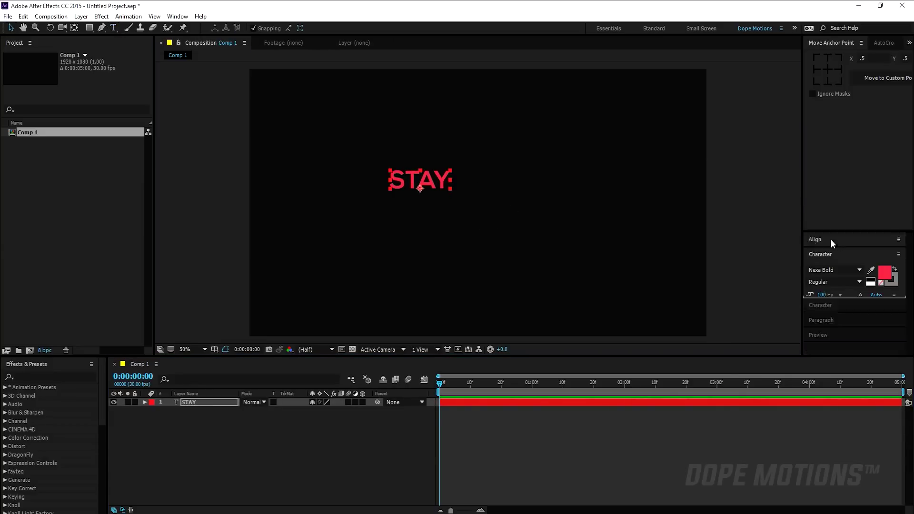
pyautogui.click(876, 264)
pyautogui.press("'")
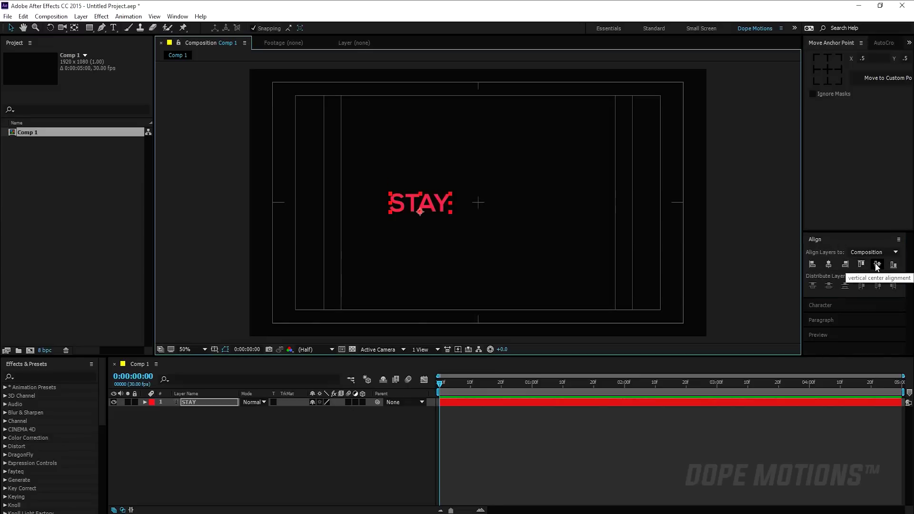
# Step: Make the STAY text white and set its font to Nexa Light
pyautogui.click(819, 305)
pyautogui.click(884, 273)
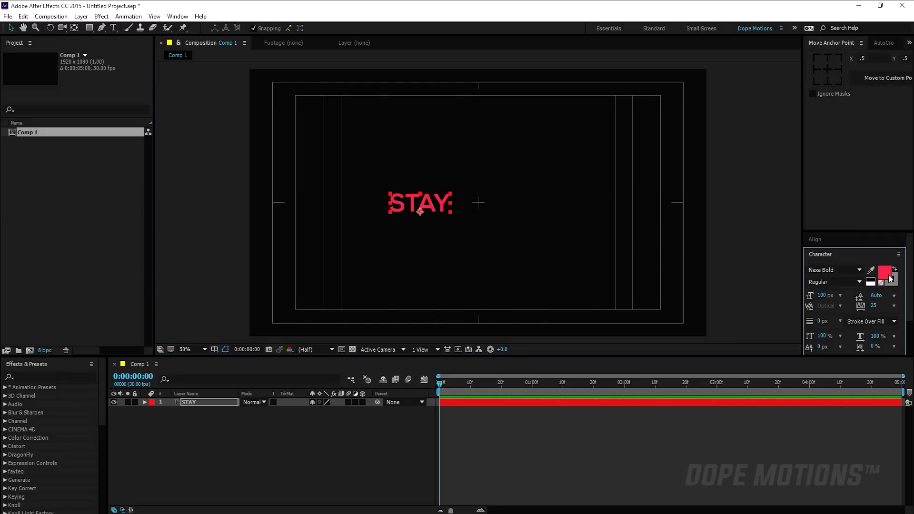
pyautogui.moveTo(552, 205); pyautogui.dragTo(503, 138)
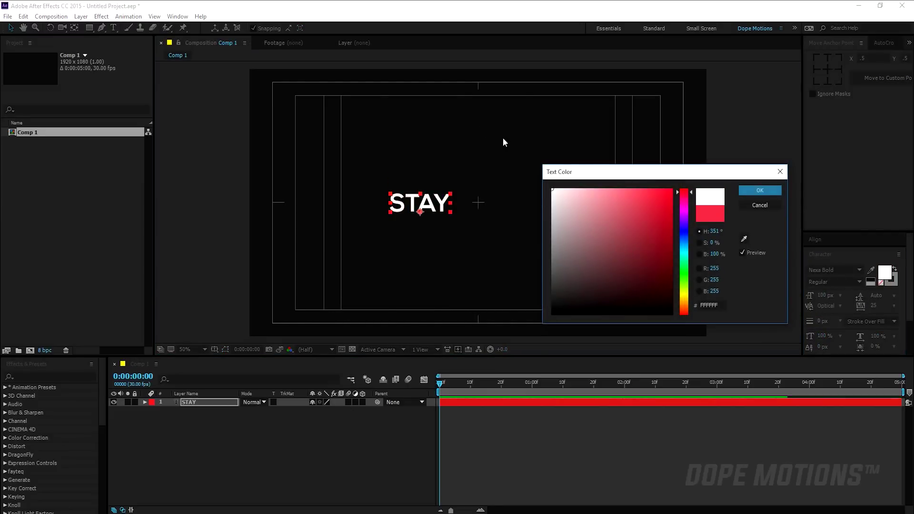
pyautogui.click(776, 190)
pyautogui.click(837, 269)
pyautogui.press('Down')
pyautogui.press('Down')
pyautogui.press('Down')
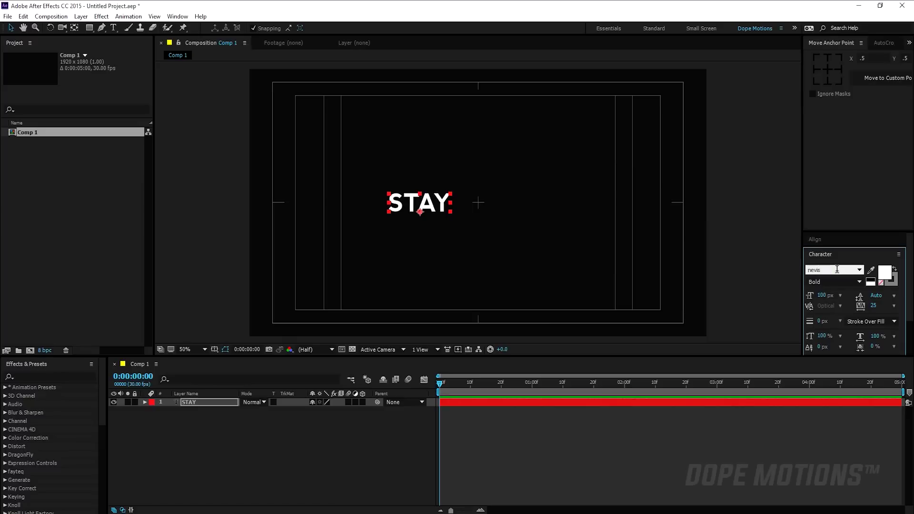
pyautogui.click(207, 438)
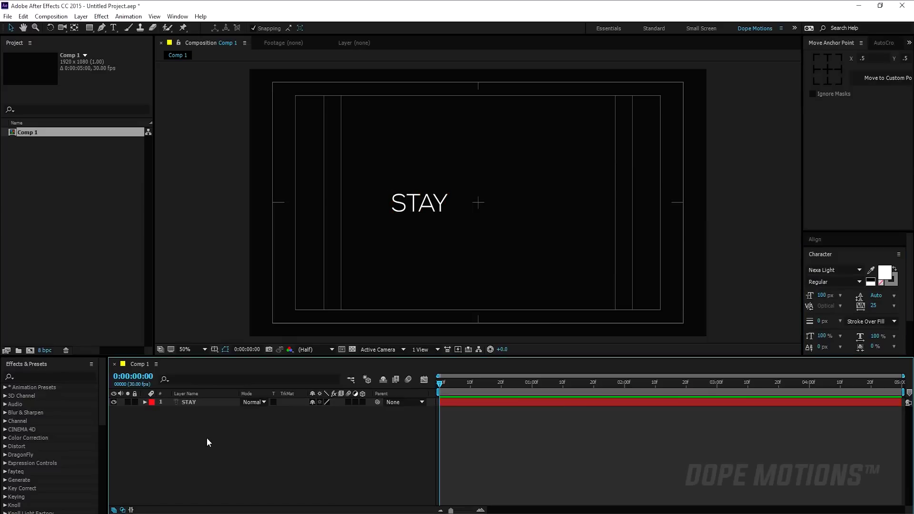
pyautogui.click(441, 208)
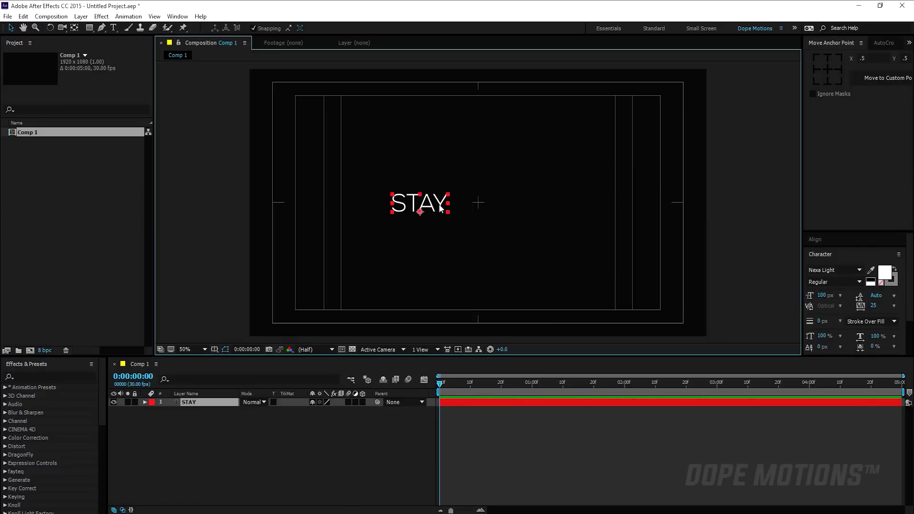
pyautogui.click(249, 432)
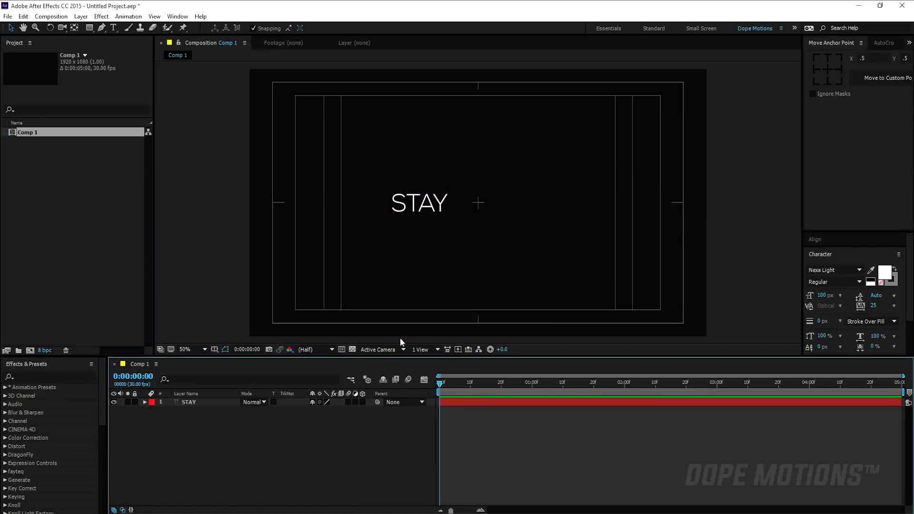
# Step: Duplicate the STAY layer with Ctrl+D and retype the copy as RAW
pyautogui.click(216, 403)
pyautogui.hotkey('ctrl', 'd')
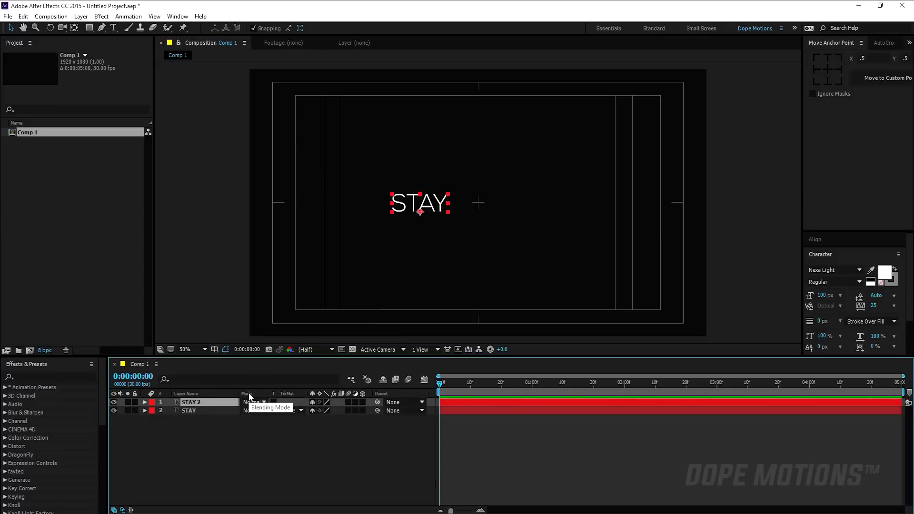
pyautogui.doubleClick(196, 401)
pyautogui.write('RAW')
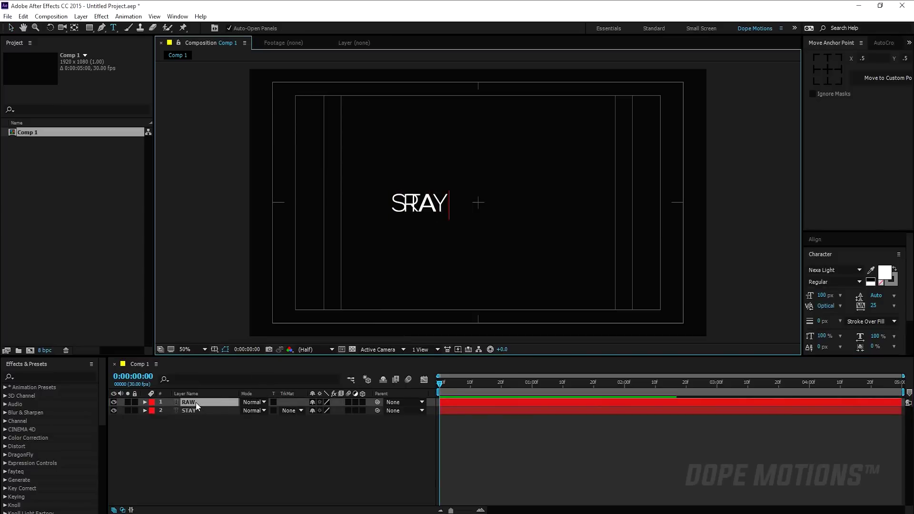
pyautogui.click(190, 433)
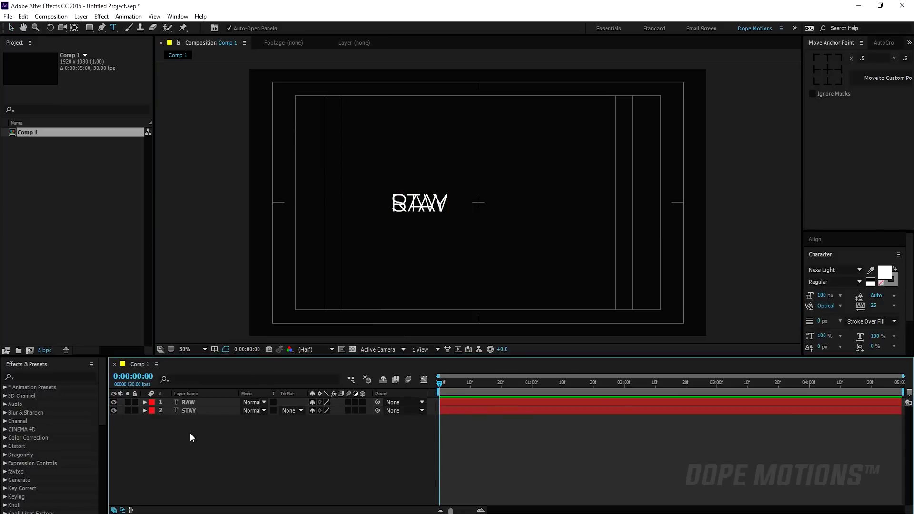
# Step: Arrange RAW to the right of STAY so the title reads STAY RAW
pyautogui.click(11, 27)
pyautogui.moveTo(424, 210); pyautogui.dragTo(511, 211)
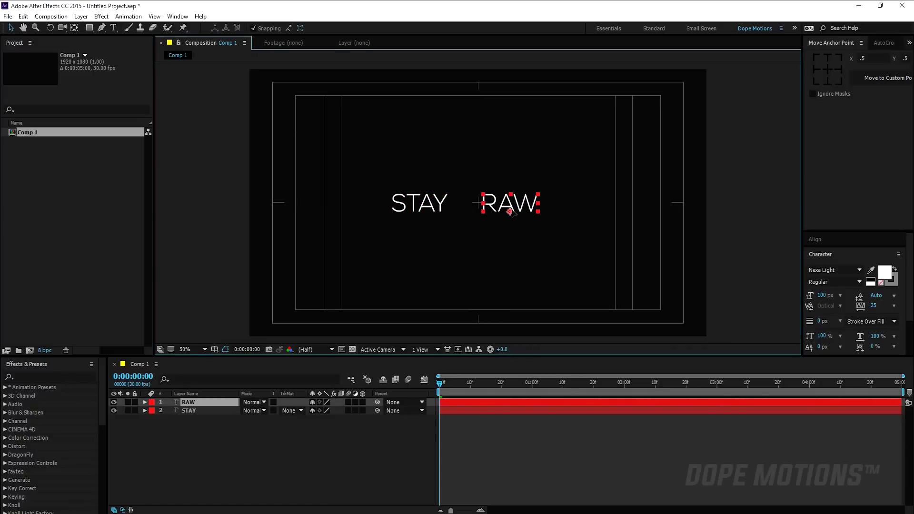
pyautogui.scroll(2, 480, 202)
pyautogui.moveTo(373, 203); pyautogui.dragTo(426, 204)
pyautogui.moveTo(491, 206); pyautogui.dragTo(494, 205)
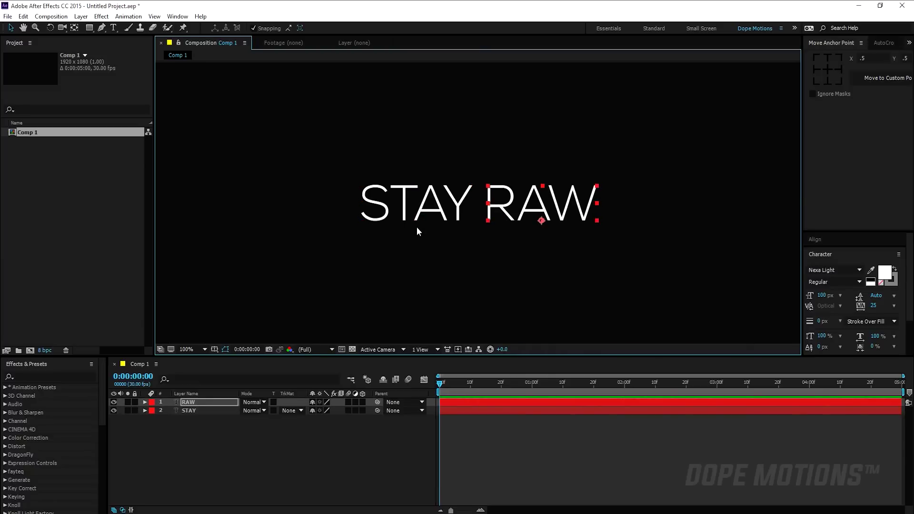
pyautogui.scroll(-2, 416, 226)
# Step: Move STAY above RAW in the layer stack and hide the RAW layer
pyautogui.click(323, 427)
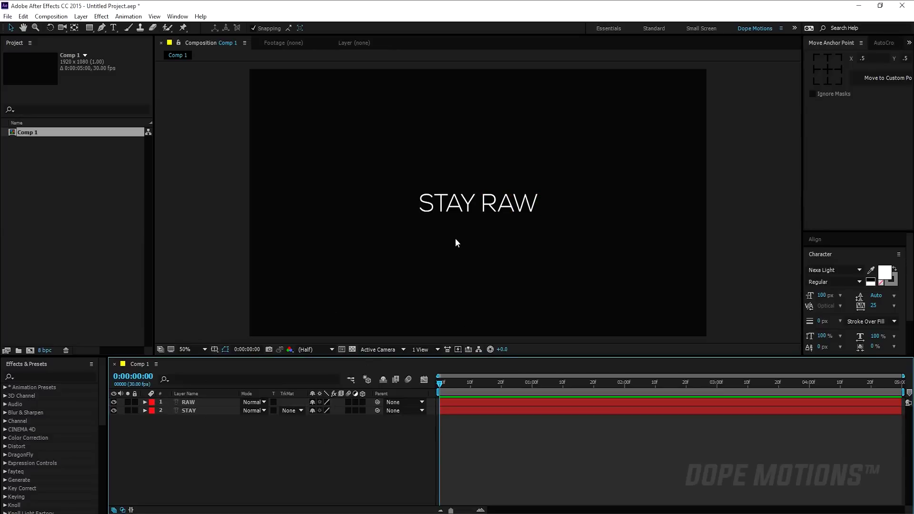
pyautogui.moveTo(190, 403); pyautogui.dragTo(191, 416)
pyautogui.click(113, 410)
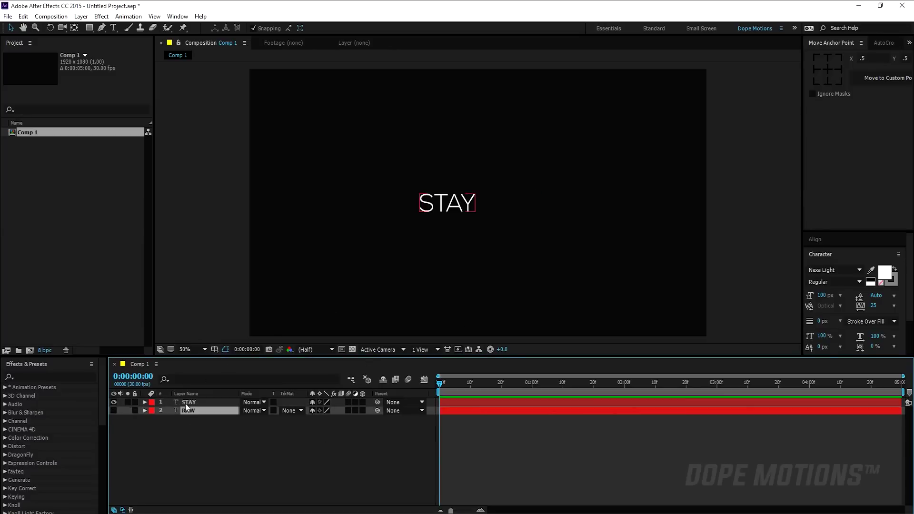
pyautogui.click(193, 419)
# Step: Draw a rectangle shape covering the STAY text
pyautogui.click(195, 402)
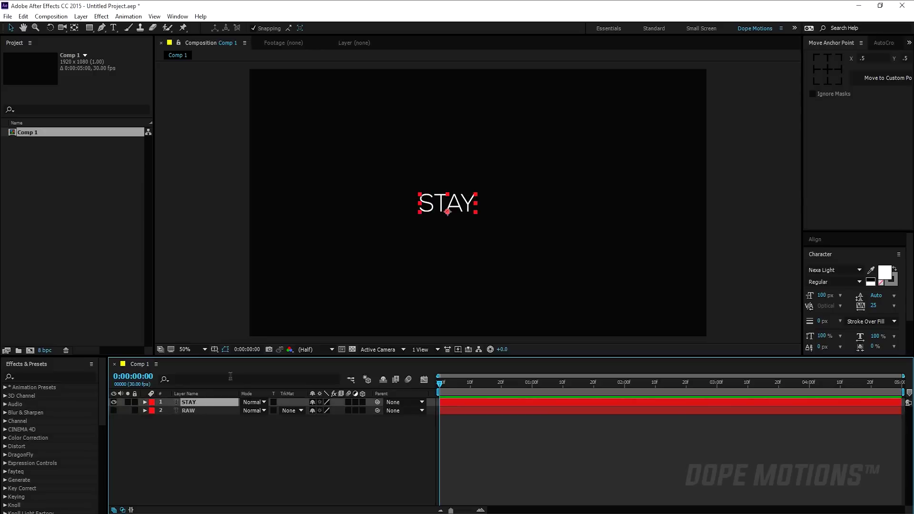
pyautogui.click(210, 436)
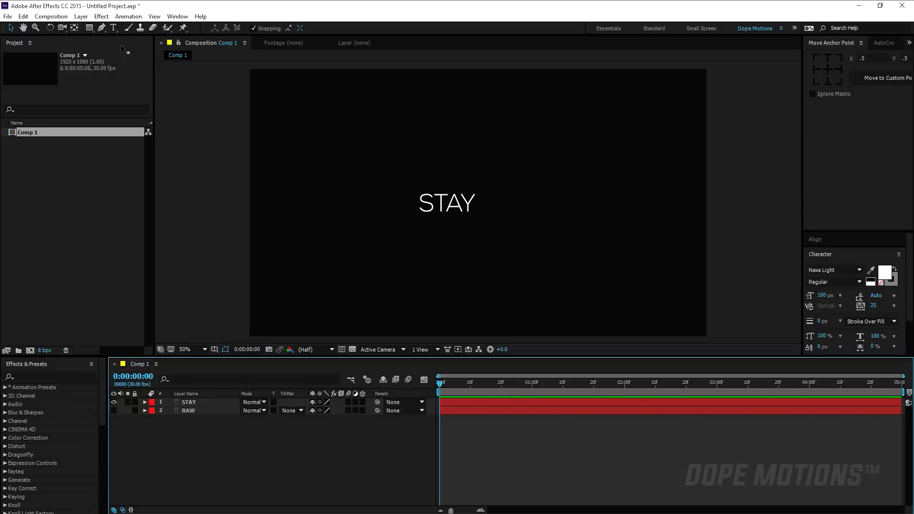
pyautogui.click(89, 28)
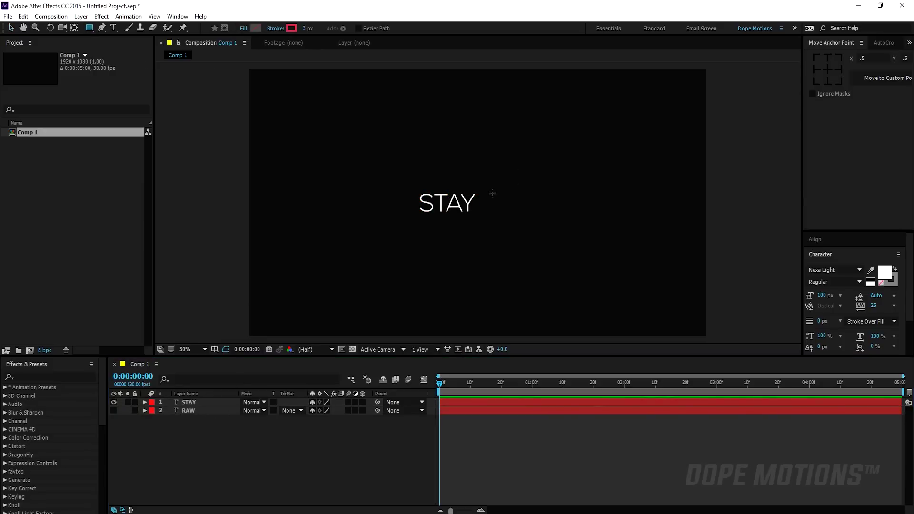
pyautogui.moveTo(482, 188)
pyautogui.mouseDown()
pyautogui.moveTo(417, 219)
pyautogui.moveTo(330, 218)
pyautogui.mouseUp()
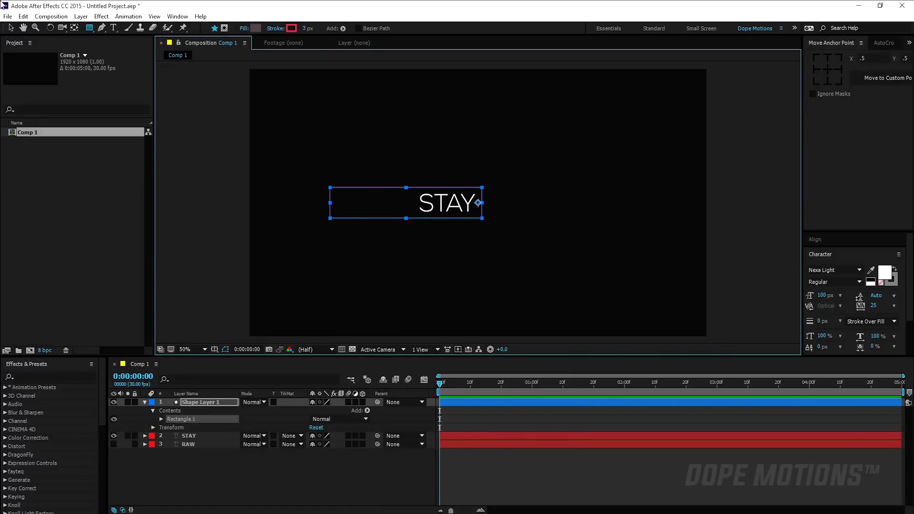
pyautogui.click(11, 28)
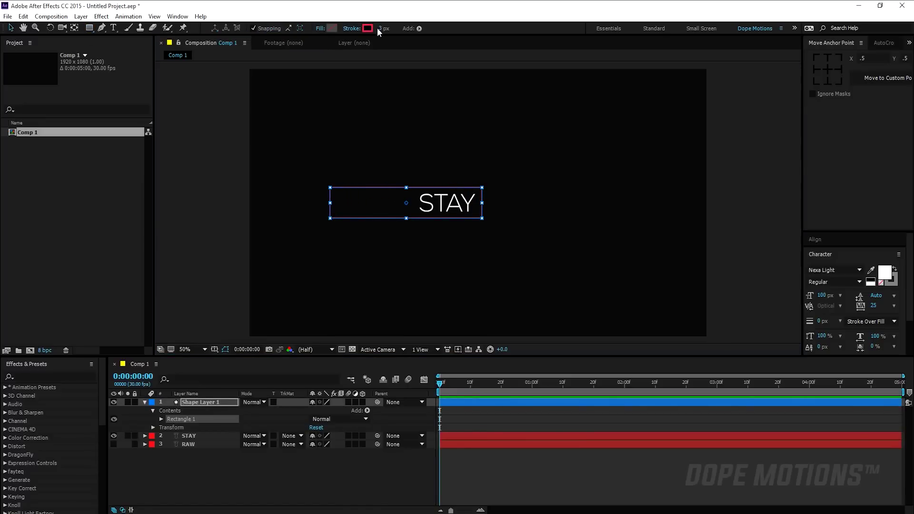
# Step: Give the rectangle a 0 px stroke and a black fill
pyautogui.moveTo(379, 27); pyautogui.dragTo(272, 27)
pyautogui.click(330, 29)
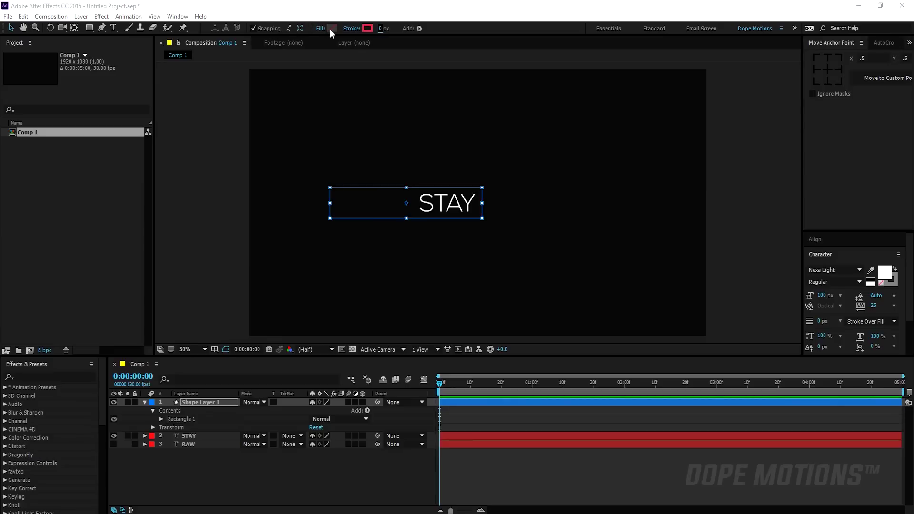
pyautogui.click(759, 191)
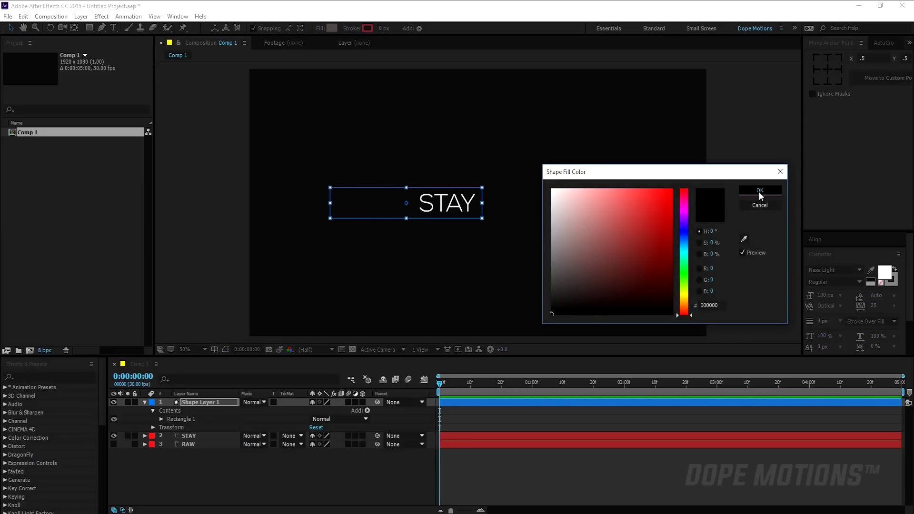
pyautogui.click(841, 242)
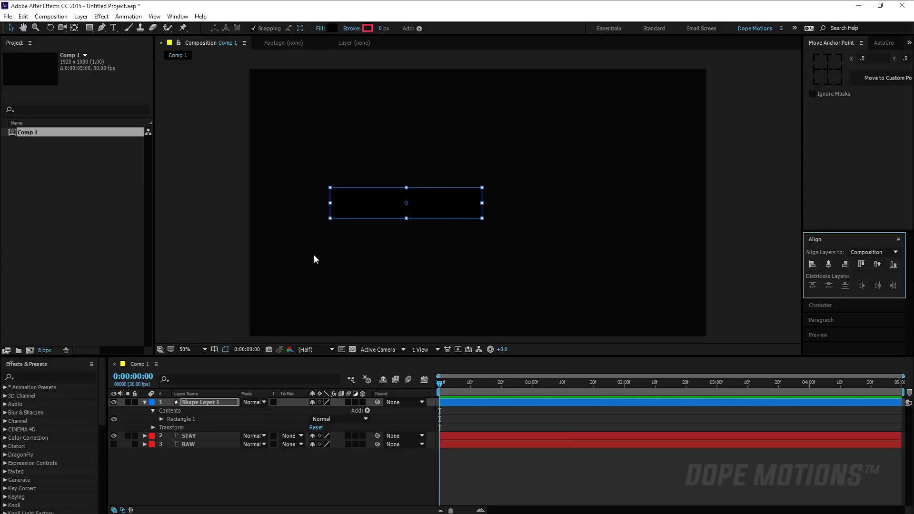
# Step: Rename the rectangle shape layer to S_MAtte
pyautogui.click(201, 401)
pyautogui.press('Return')
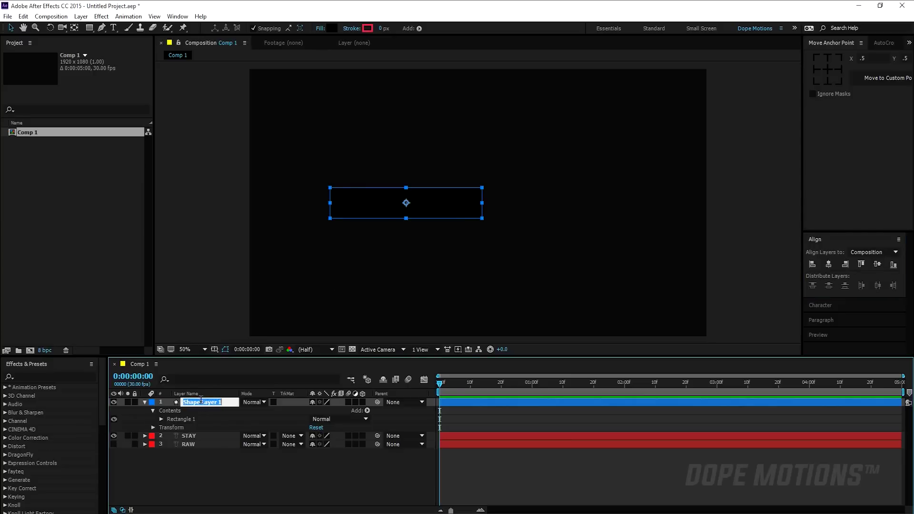
pyautogui.write('S_MAtte')
pyautogui.press('Return')
pyautogui.click(145, 402)
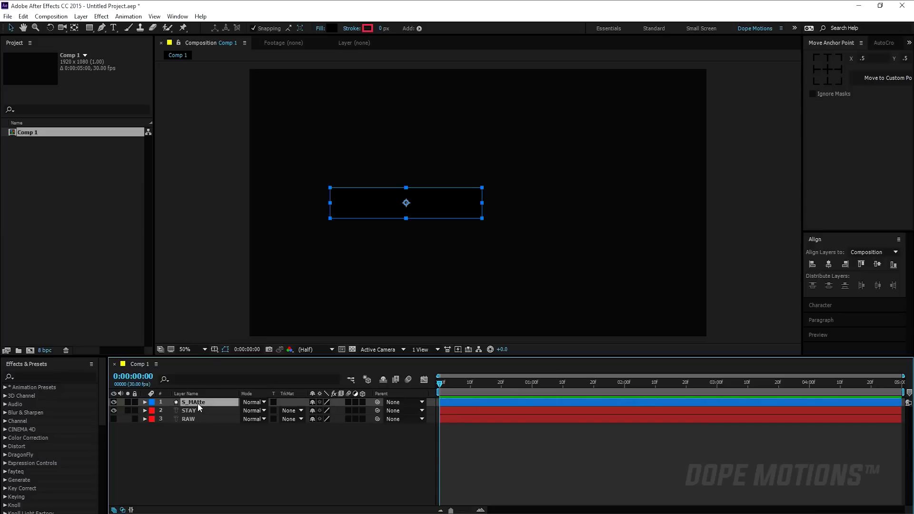
# Step: Lower S_MAtte's opacity to 78% and view the composition at 100%
pyautogui.press('t')
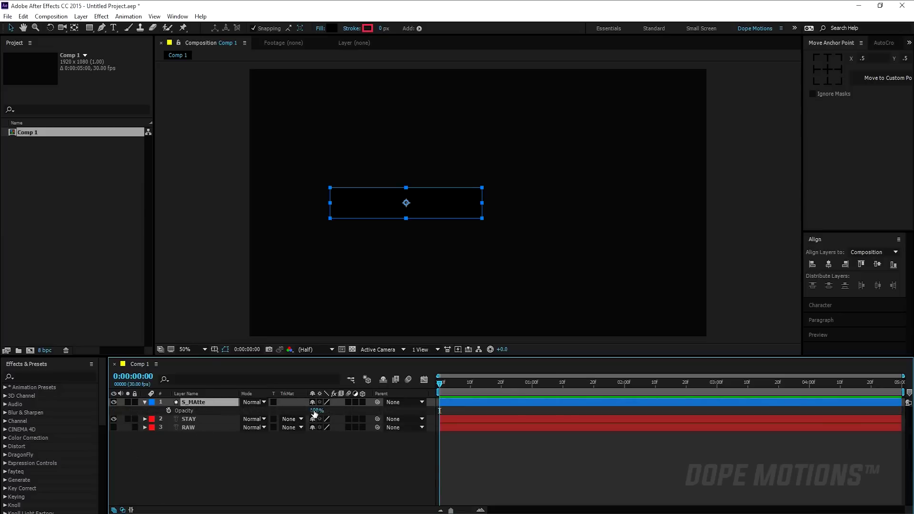
pyautogui.moveTo(315, 410); pyautogui.dragTo(297, 410)
pyautogui.press('/')
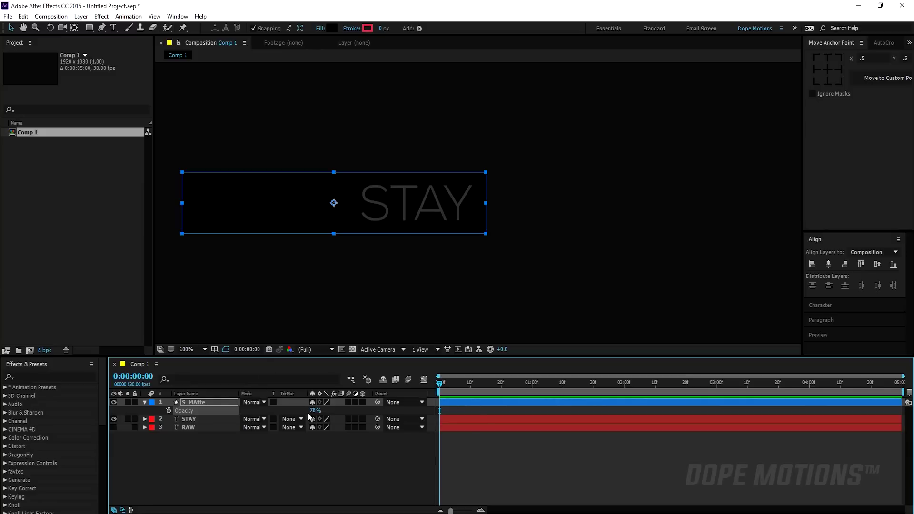
# Step: Keyframe STAY's Position to slide from x 1120 at 0:00 to 832 at 0:00:01:10
pyautogui.moveTo(547, 386); pyautogui.dragTo(562, 386)
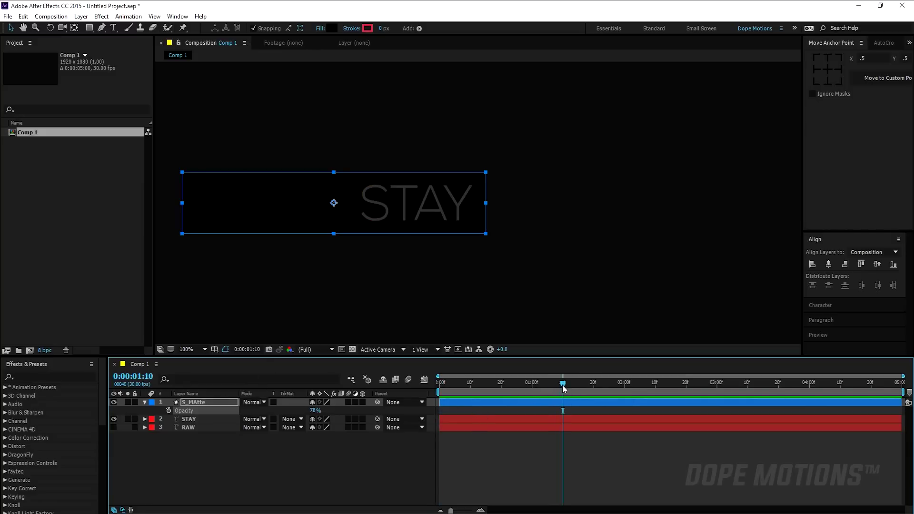
pyautogui.click(195, 417)
pyautogui.press('p')
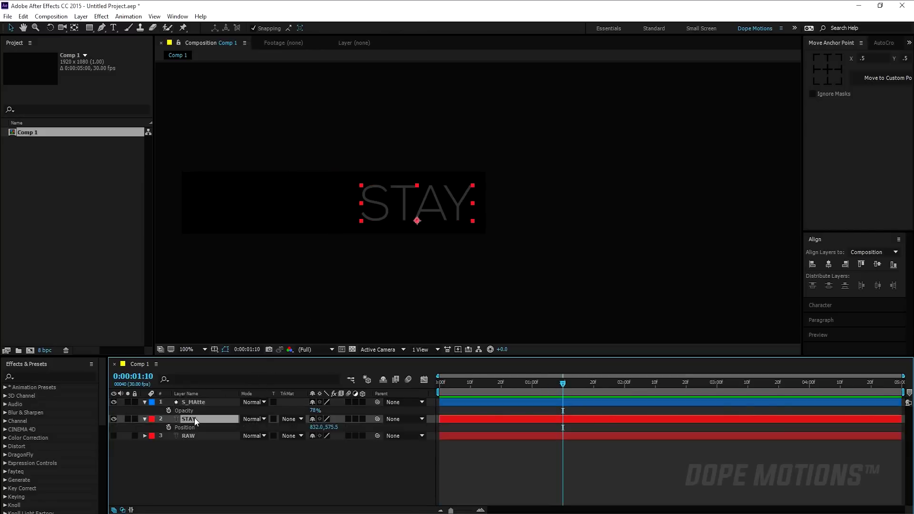
pyautogui.click(169, 427)
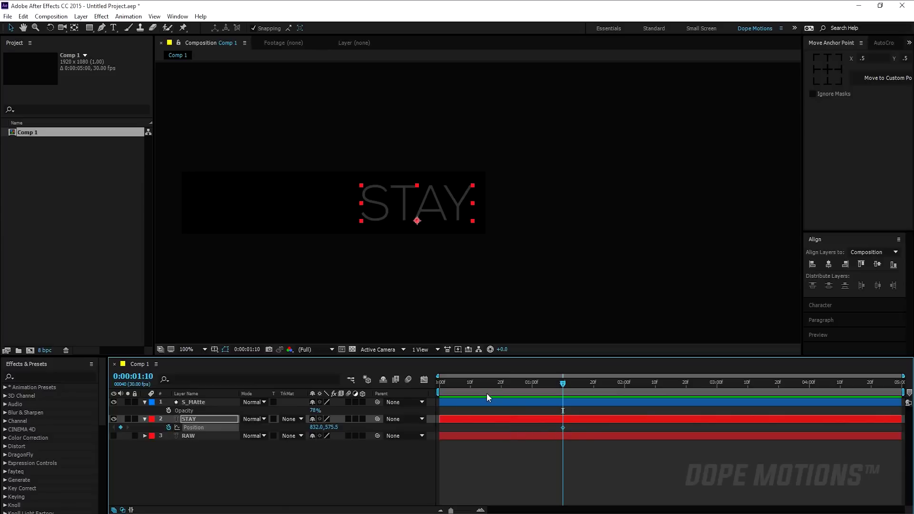
pyautogui.moveTo(470, 389); pyautogui.dragTo(424, 386)
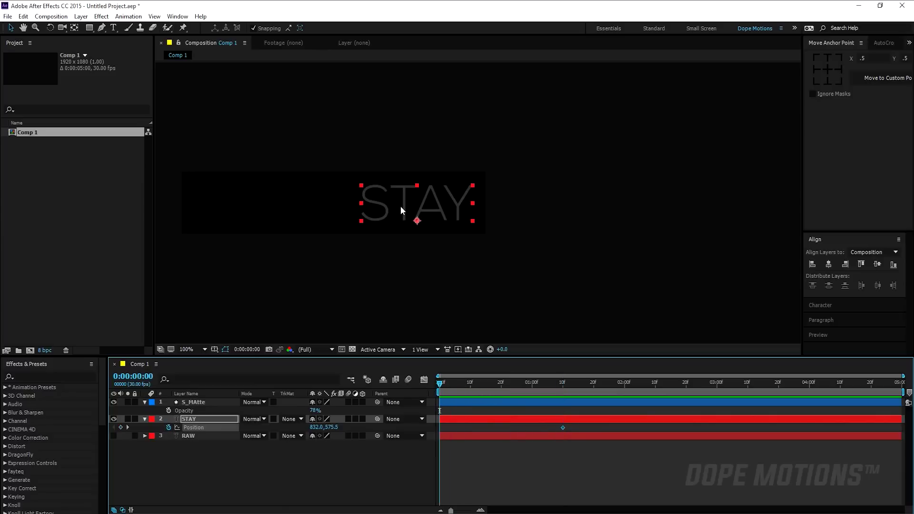
pyautogui.moveTo(416, 221); pyautogui.dragTo(555, 235)
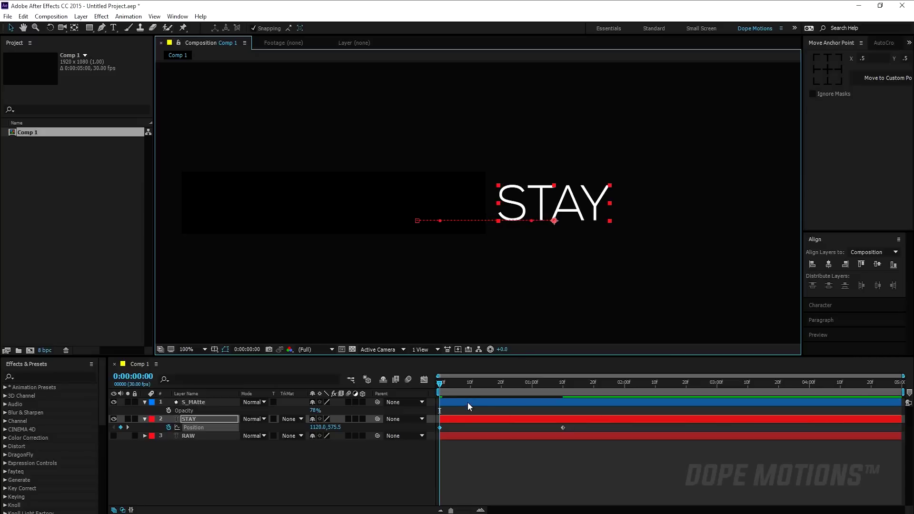
pyautogui.moveTo(463, 386); pyautogui.dragTo(478, 386)
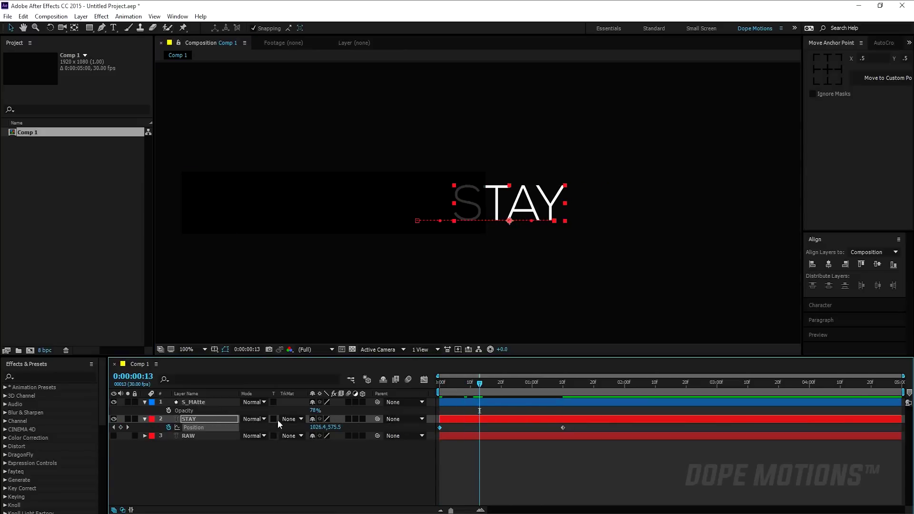
pyautogui.click(292, 418)
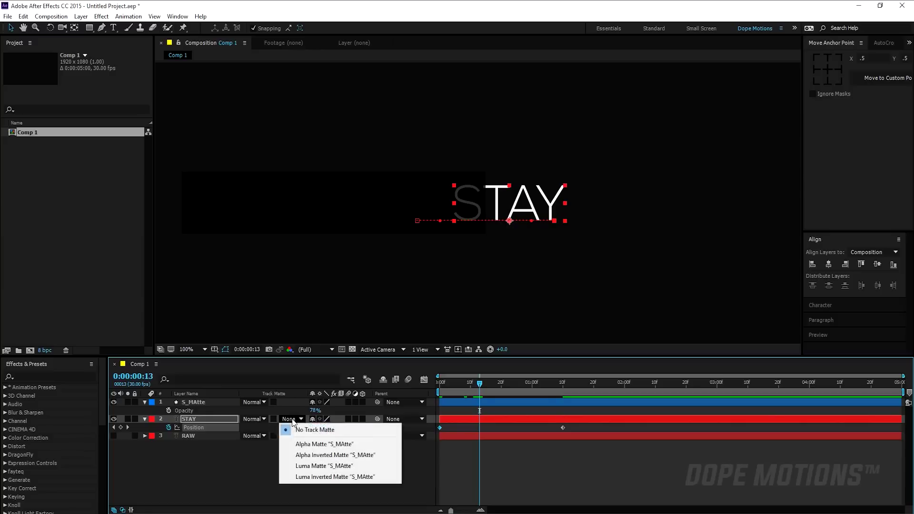
# Step: Set STAY's track matte to Alpha Matte S_MAtte, then try Alpha Inverted
pyautogui.click(307, 444)
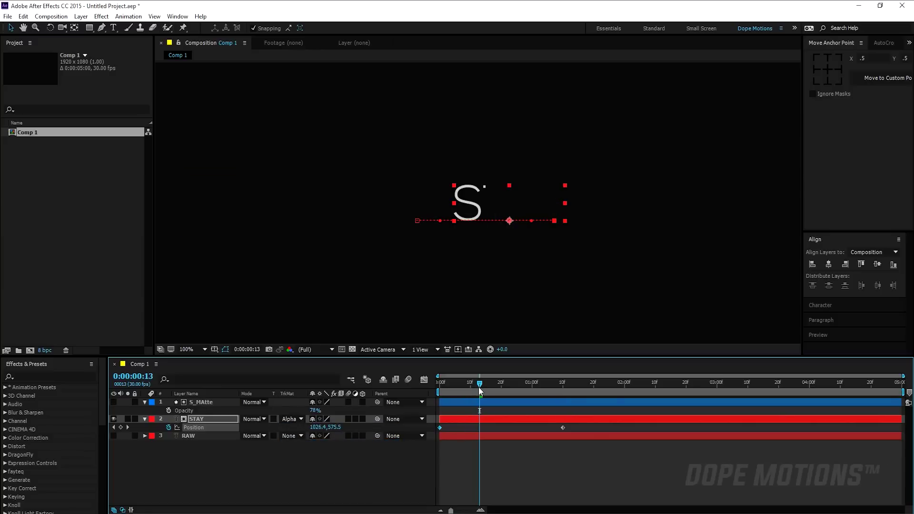
pyautogui.moveTo(478, 387); pyautogui.dragTo(498, 383)
pyautogui.click(290, 419)
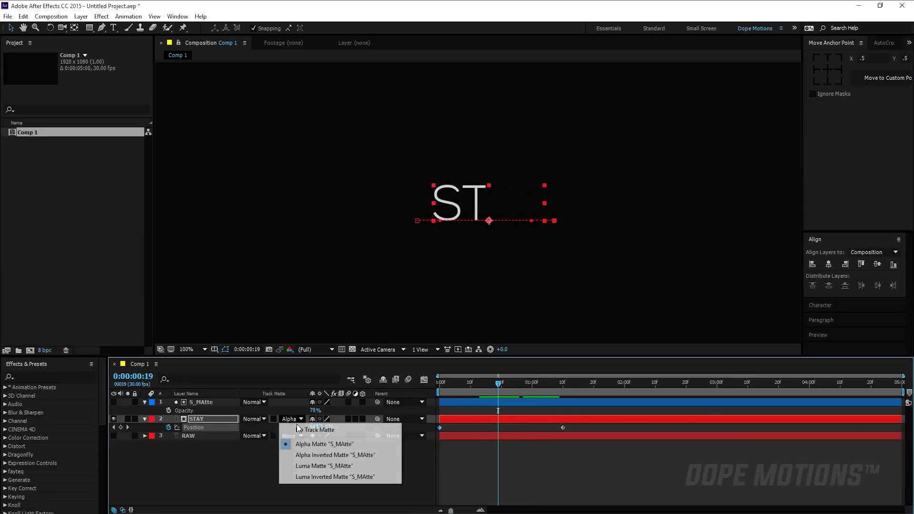
pyautogui.click(309, 454)
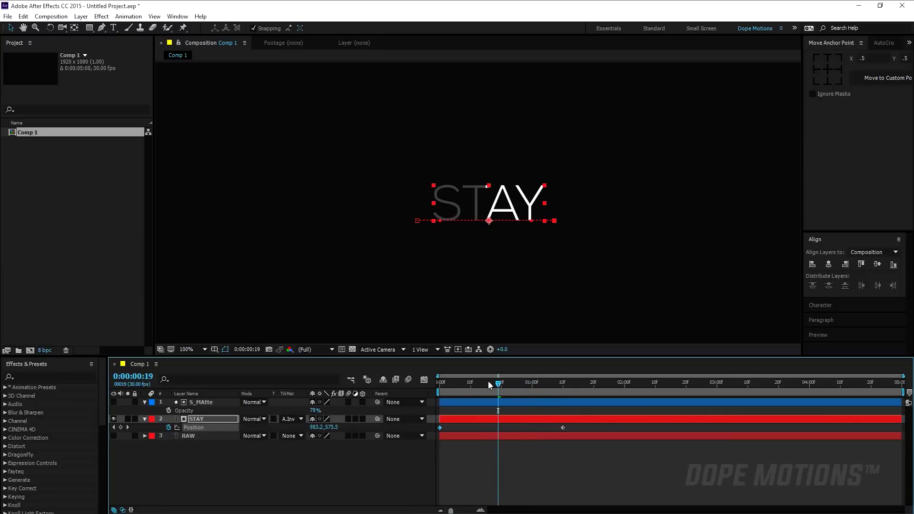
pyautogui.moveTo(500, 384); pyautogui.dragTo(482, 383)
# Step: Set S_MAtte's opacity to 100%
pyautogui.click(200, 402)
pyautogui.click(315, 410)
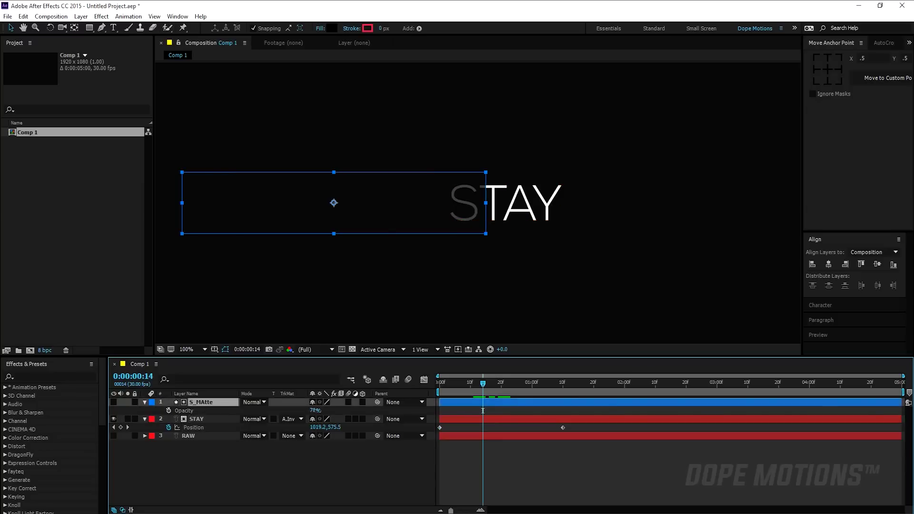
pyautogui.write('100')
pyautogui.press('Return')
pyautogui.click(403, 464)
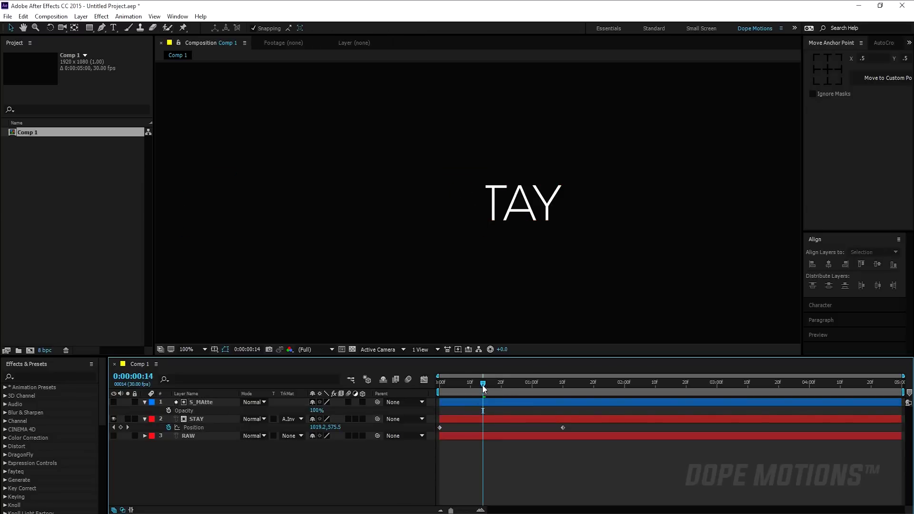
# Step: Switch STAY back to Alpha Matte and preview the slide to 0:00:01:14
pyautogui.moveTo(482, 385)
pyautogui.mouseDown()
pyautogui.moveTo(516, 383)
pyautogui.moveTo(498, 383)
pyautogui.mouseUp()
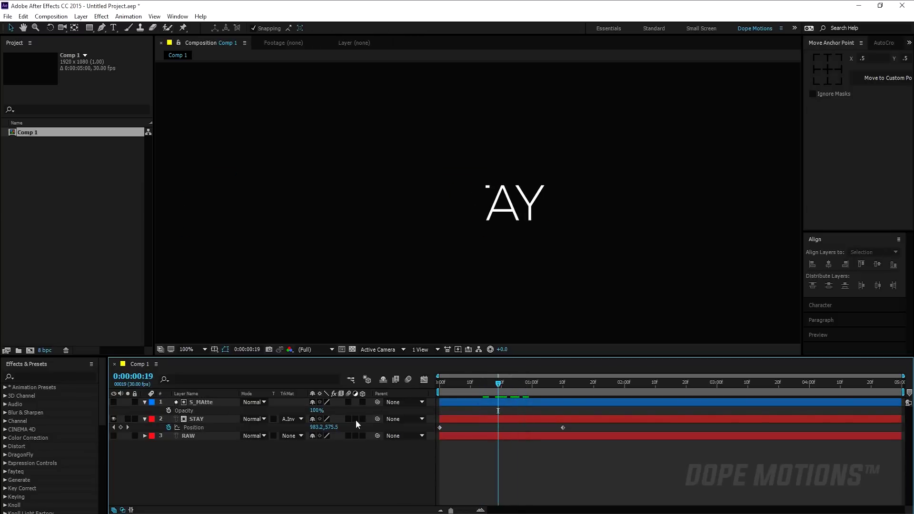
pyautogui.click(290, 419)
pyautogui.click(301, 441)
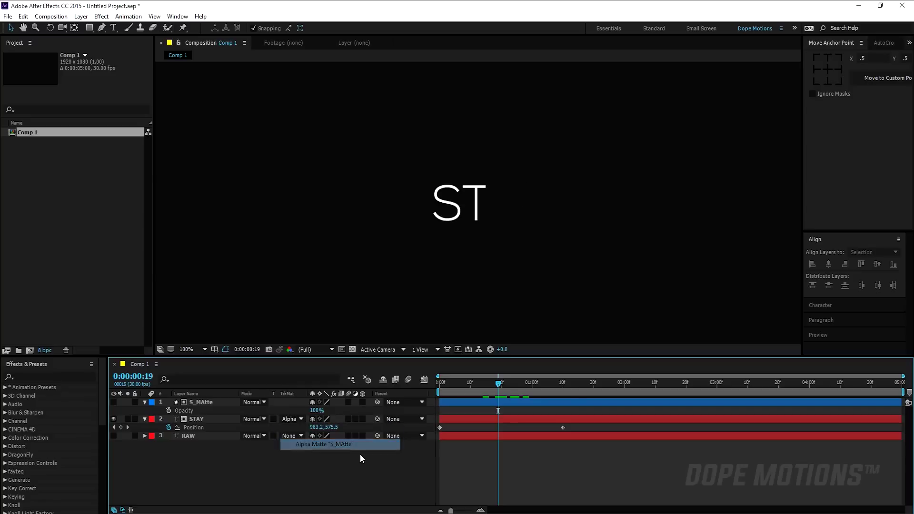
pyautogui.moveTo(498, 384); pyautogui.dragTo(574, 385)
pyautogui.click(137, 403)
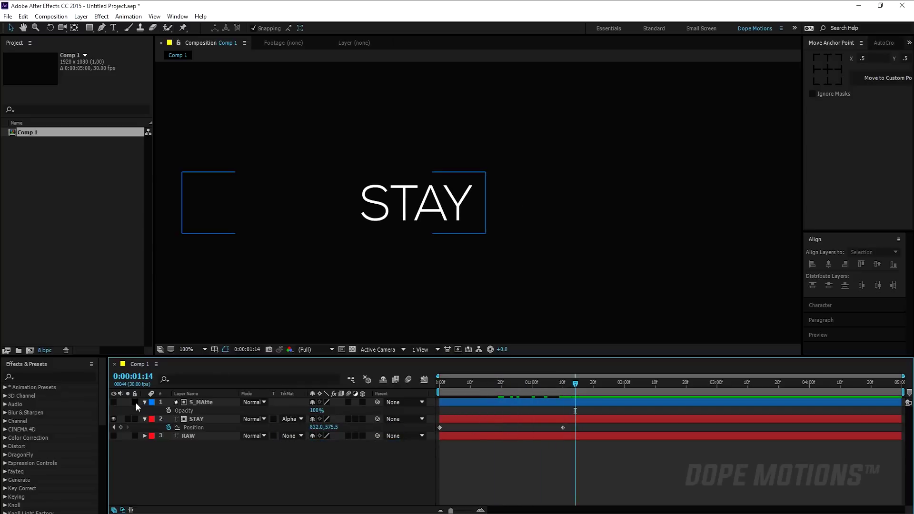
pyautogui.click(144, 402)
pyautogui.click(193, 410)
# Step: Duplicate S_MAtte with Ctrl+D and rename the copy R_Matte
pyautogui.click(213, 402)
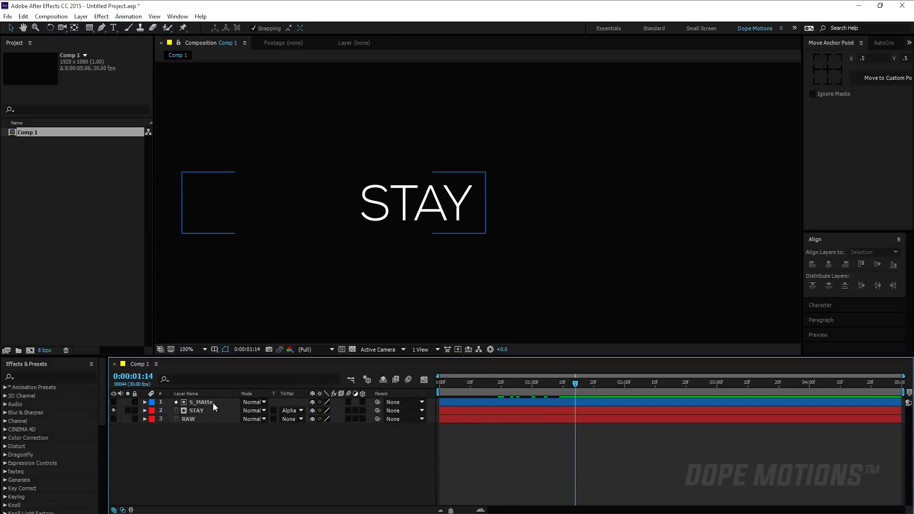
pyautogui.hotkey('ctrl', 'd')
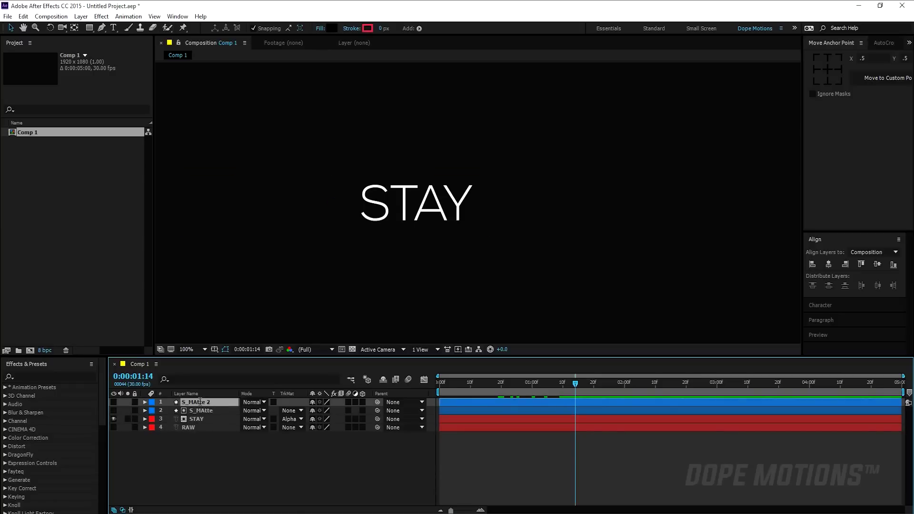
pyautogui.press('Return')
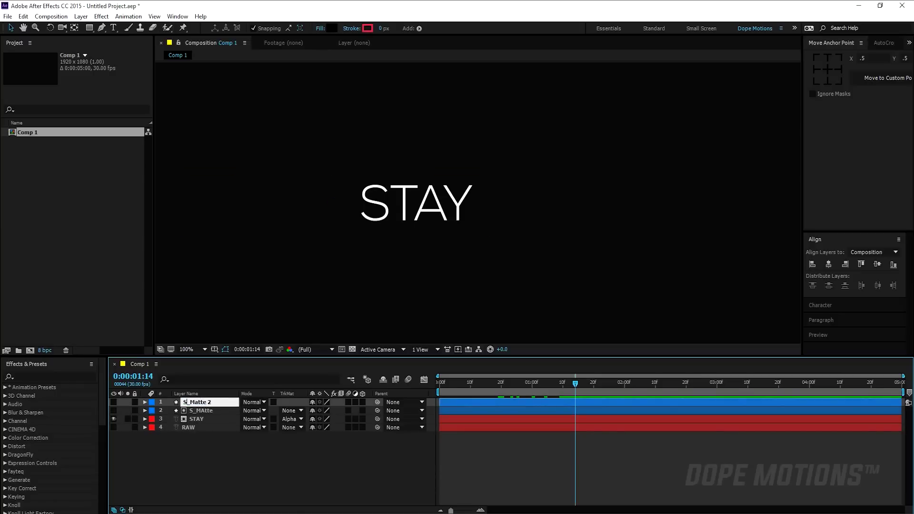
pyautogui.press('BackSpace')
pyautogui.press('BackSpace')
pyautogui.press('Return')
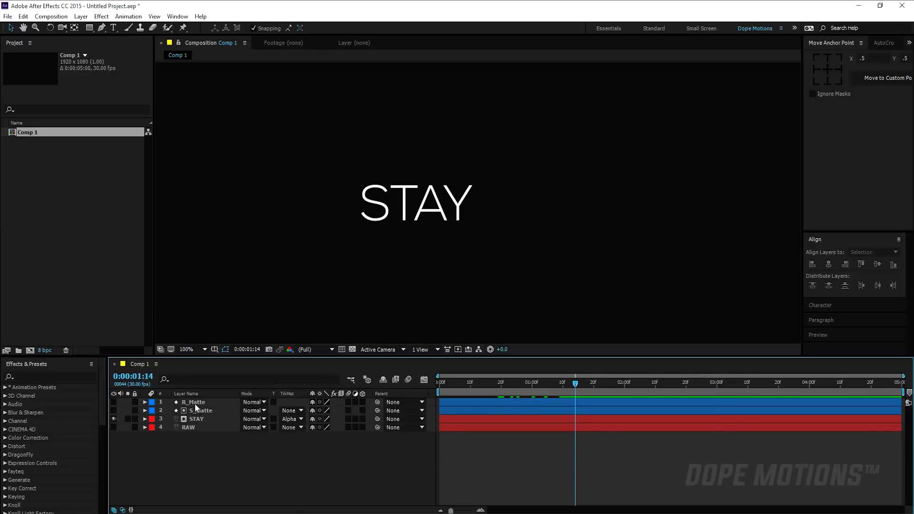
# Step: Place R_Matte directly above RAW and make both layers visible
pyautogui.hotkey('ctrl', 'shift', '[')
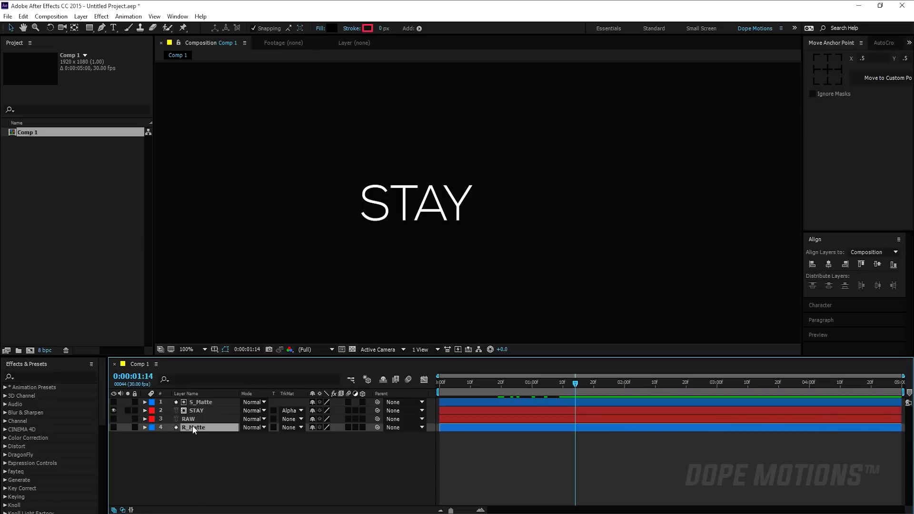
pyautogui.moveTo(192, 425); pyautogui.dragTo(192, 417)
pyautogui.click(114, 419)
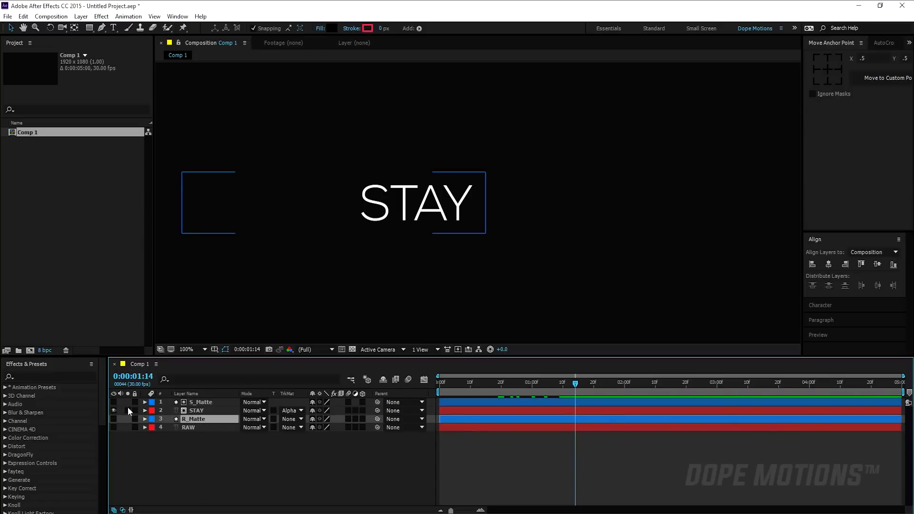
pyautogui.click(114, 427)
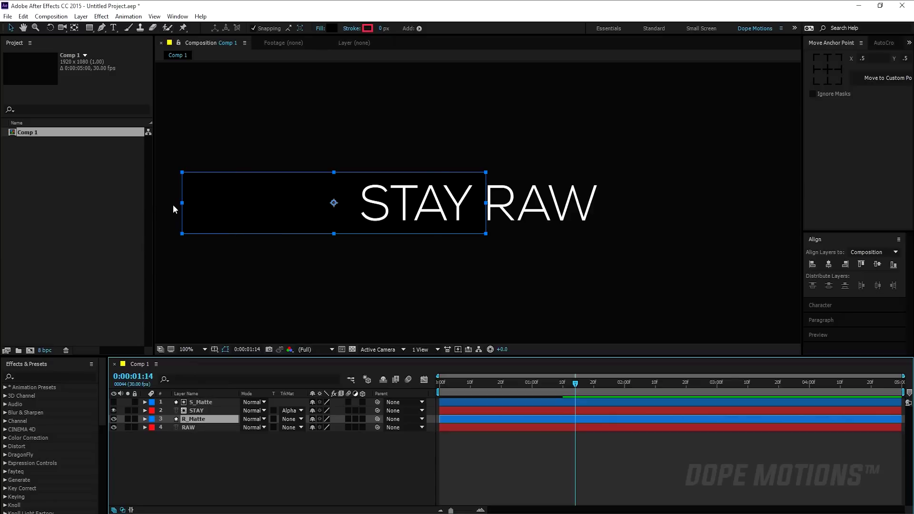
# Step: Move the R_Matte box over the word RAW and set its opacity to 80%
pyautogui.click(333, 210)
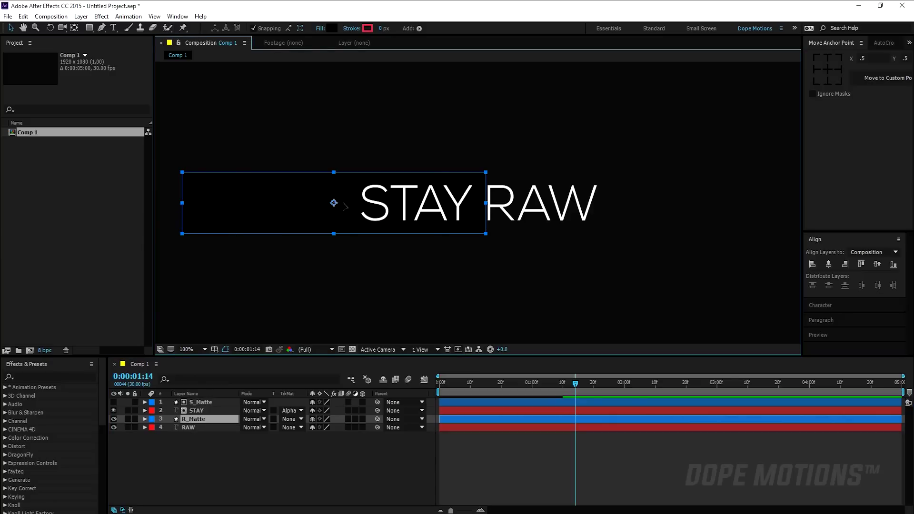
pyautogui.moveTo(338, 206); pyautogui.dragTo(637, 222)
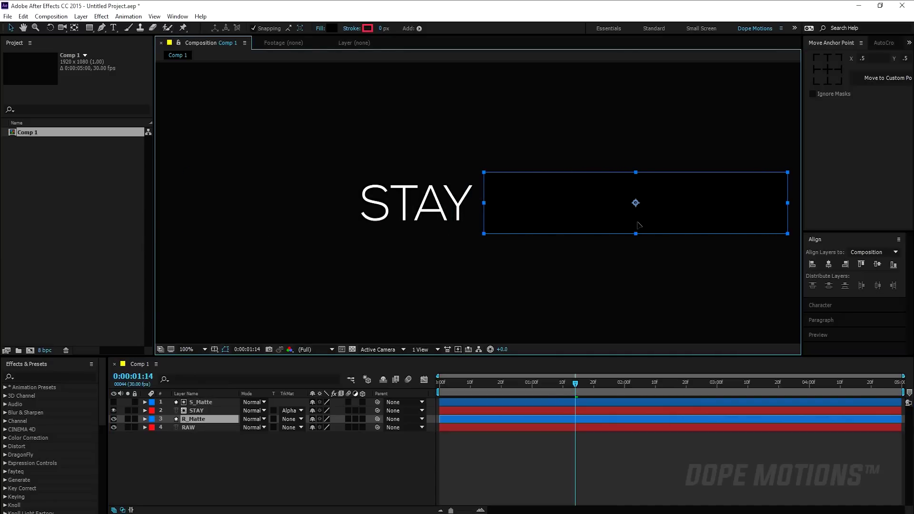
pyautogui.click(201, 418)
pyautogui.press('t')
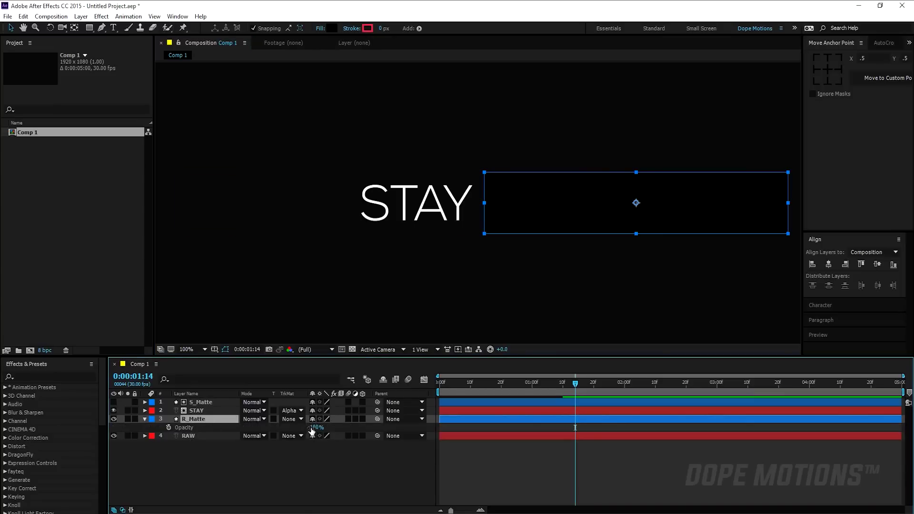
pyautogui.moveTo(314, 427); pyautogui.dragTo(305, 426)
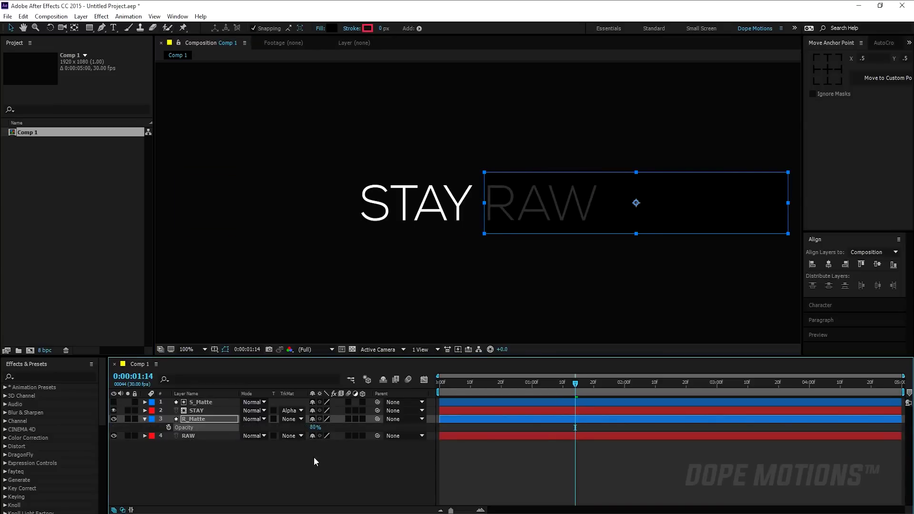
pyautogui.press('F10')
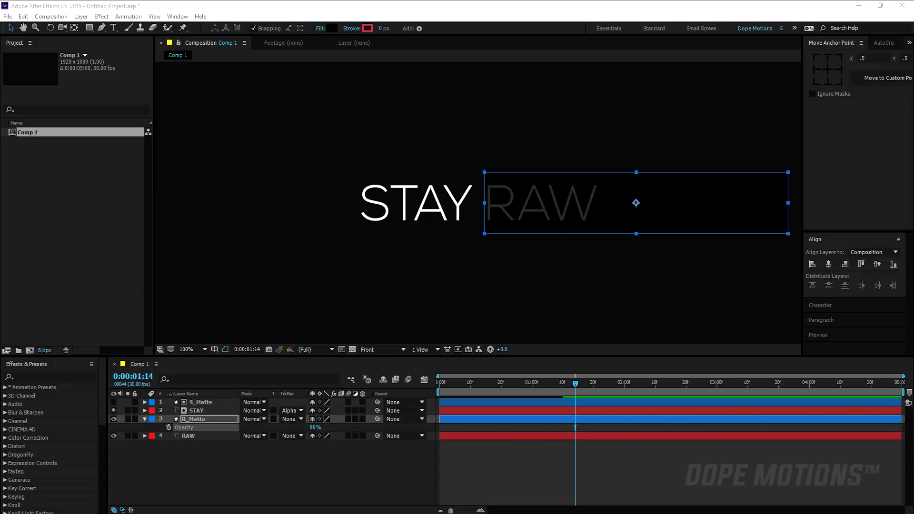
# Step: Keyframe RAW's Position to slide from x 840 at 0:00 to 1093 at 0:00:01:10
pyautogui.click(202, 424)
pyautogui.click(190, 435)
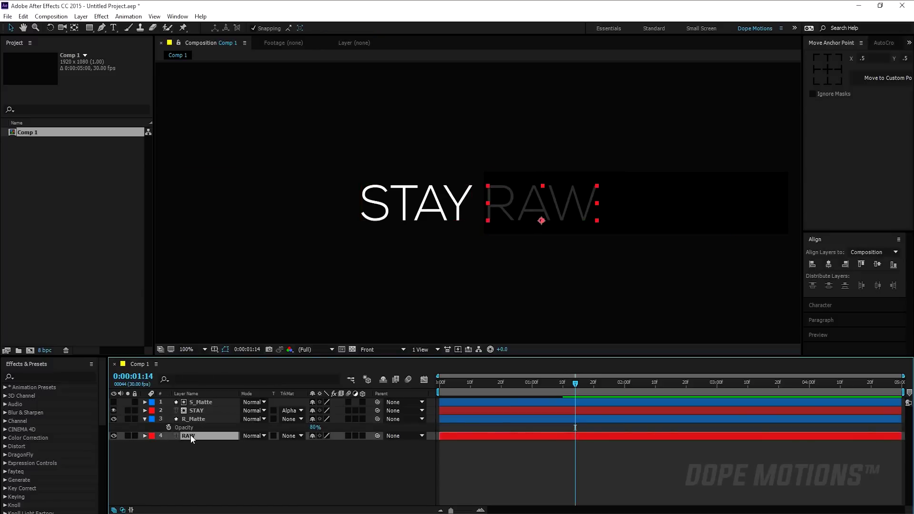
pyautogui.press('p')
pyautogui.click(563, 385)
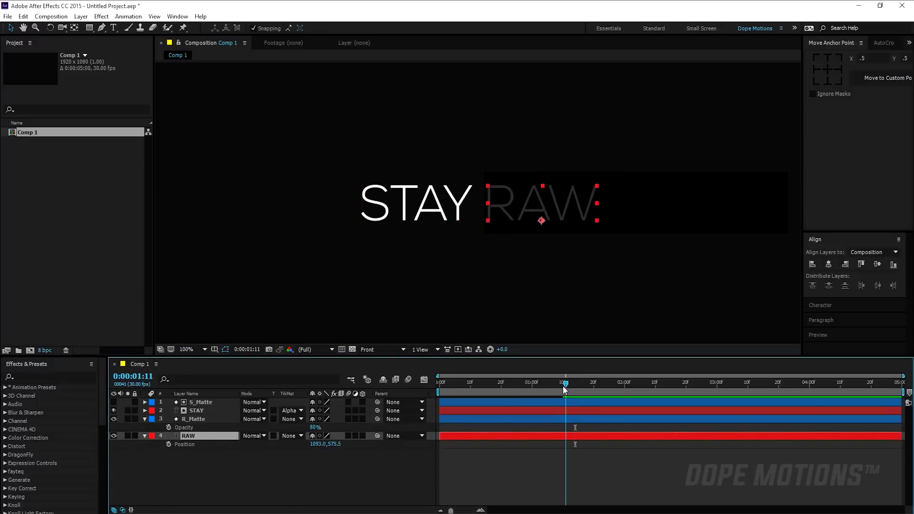
pyautogui.moveTo(563, 389); pyautogui.dragTo(563, 390)
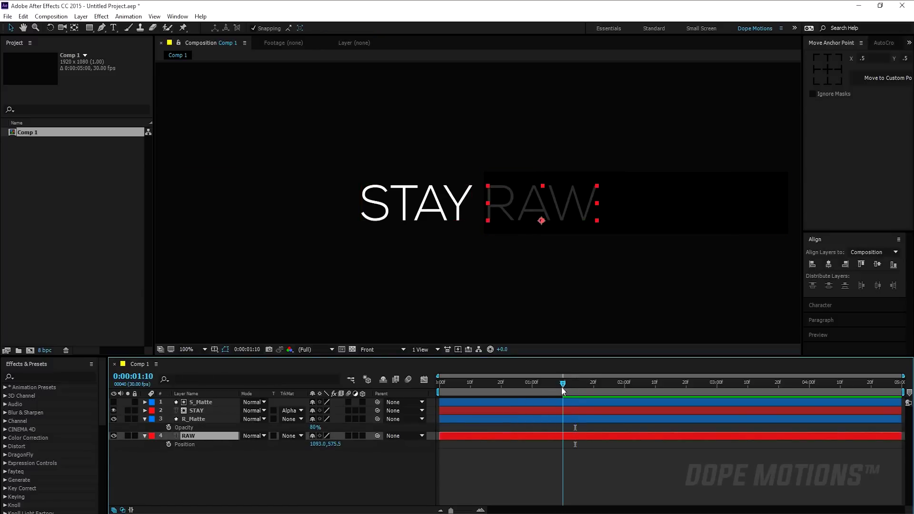
pyautogui.click(168, 444)
pyautogui.moveTo(562, 383); pyautogui.dragTo(342, 397)
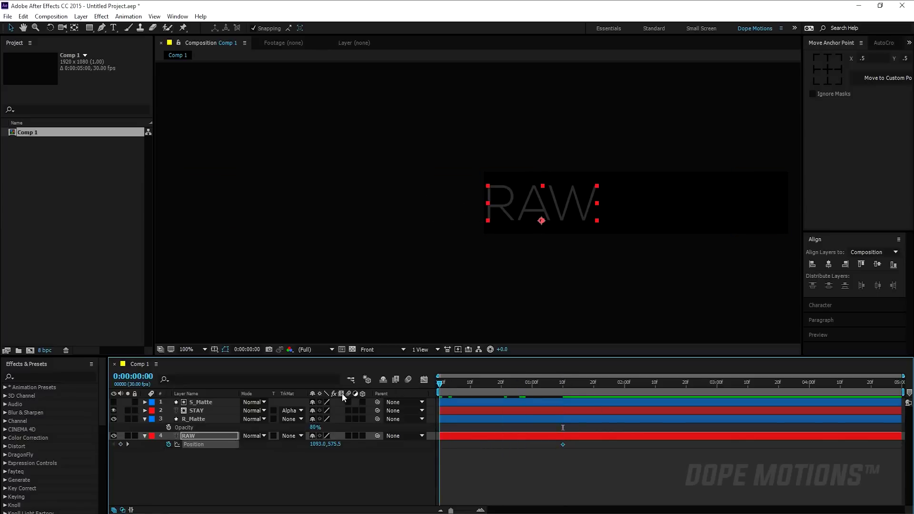
pyautogui.click(541, 222)
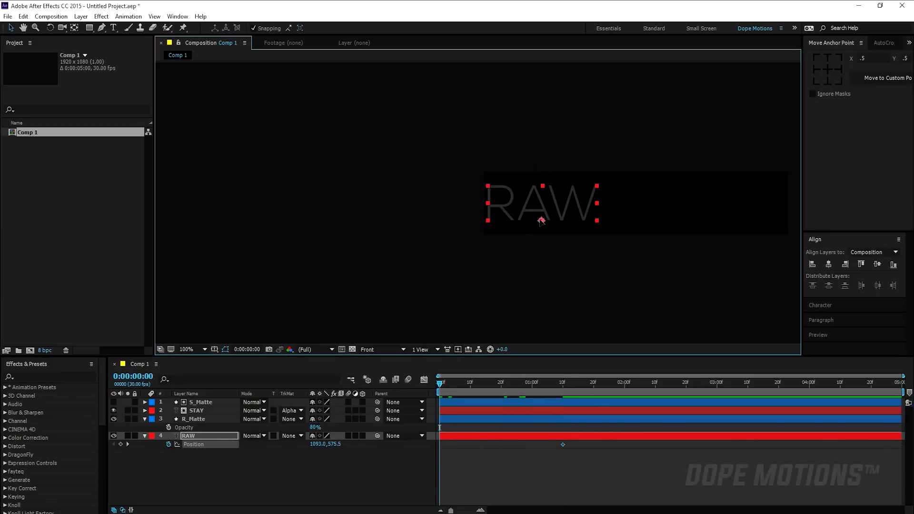
pyautogui.moveTo(540, 220); pyautogui.dragTo(417, 228)
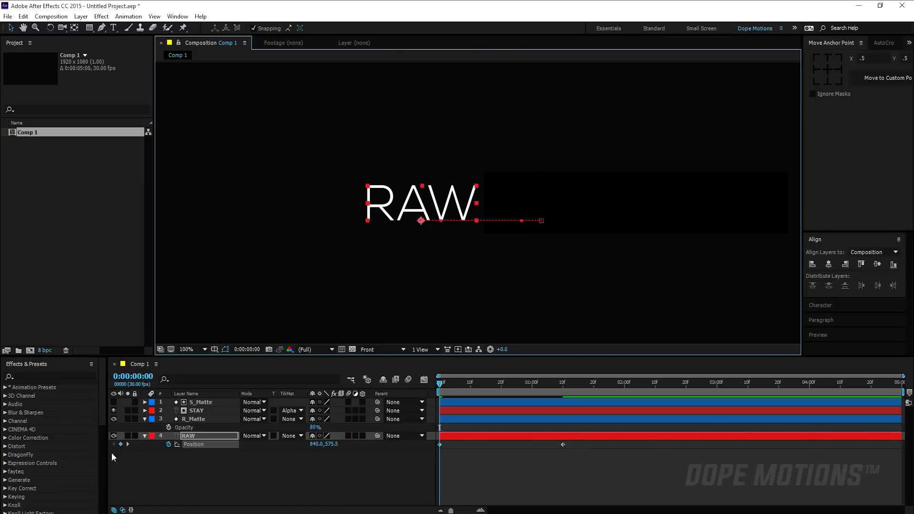
# Step: Set RAW's track matte to Alpha Matte R_Matte
pyautogui.click(295, 435)
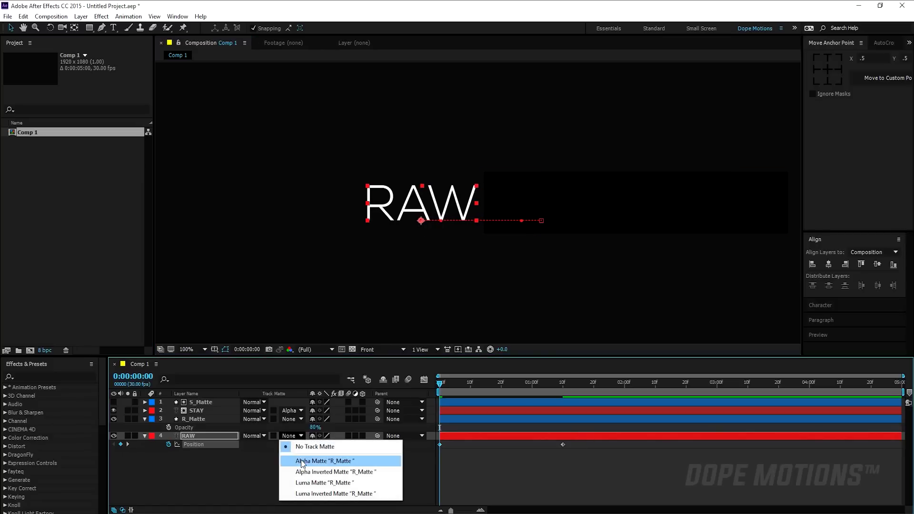
pyautogui.click(302, 460)
pyautogui.click(187, 418)
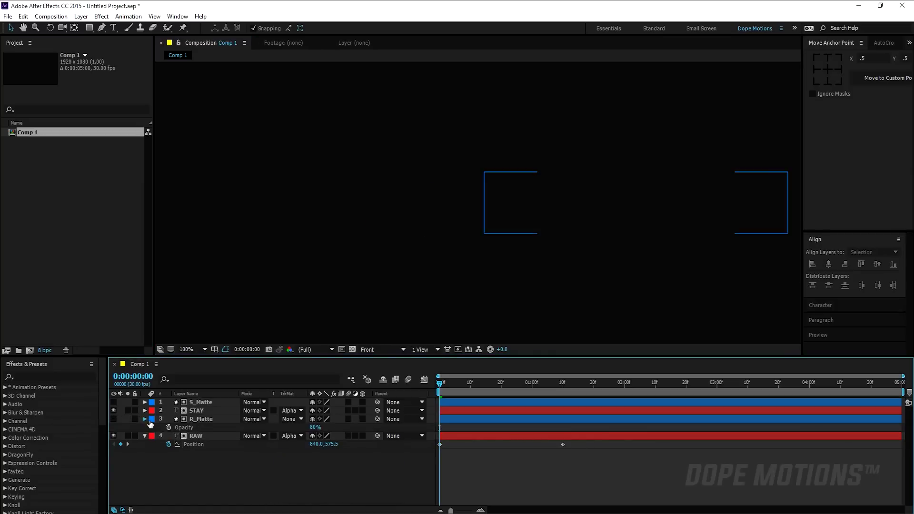
pyautogui.click(144, 418)
# Step: Nudge S_Matte two steps left and R_Matte one step left with the arrow keys
pyautogui.press('space')
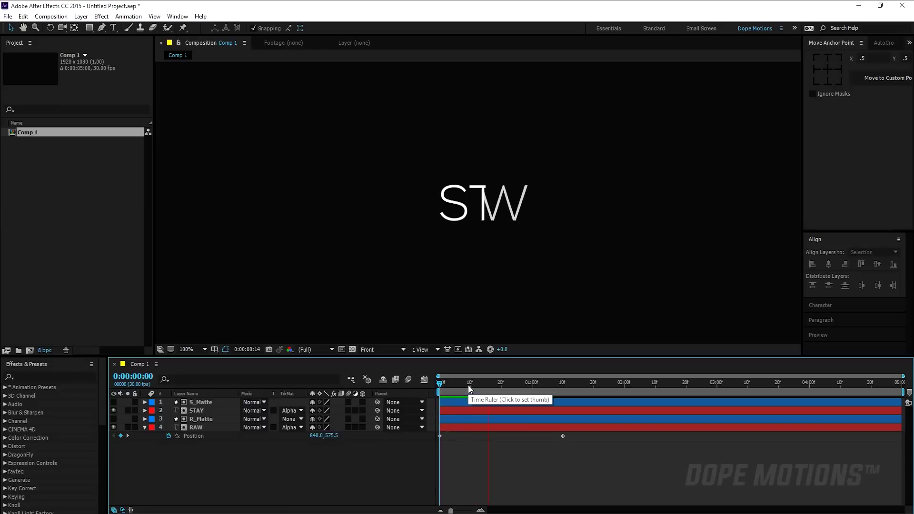
pyautogui.moveTo(481, 390); pyautogui.dragTo(474, 386)
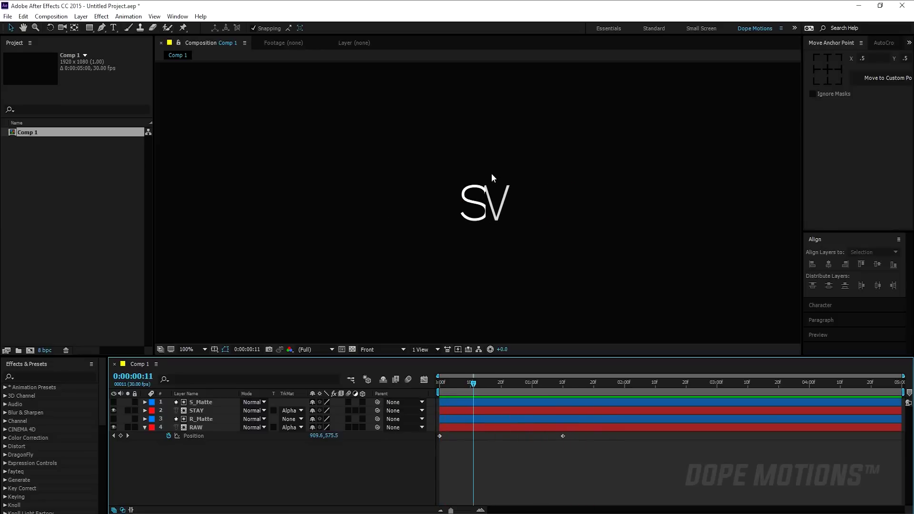
pyautogui.click(506, 191)
pyautogui.click(211, 404)
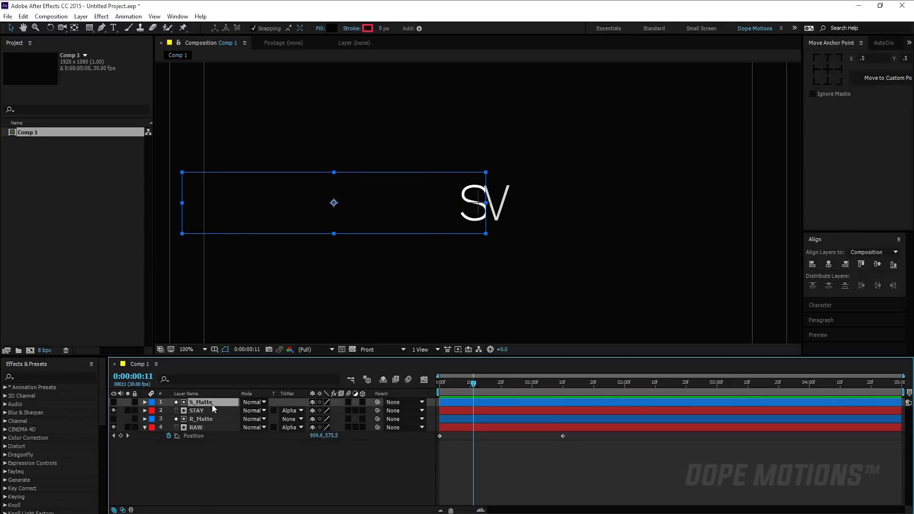
pyautogui.press('Left')
pyautogui.press('Left')
pyautogui.press('Left')
pyautogui.press('Left')
pyautogui.press('Left')
pyautogui.press('Left')
pyautogui.press('Left')
pyautogui.press('Left')
pyautogui.press('Left')
pyautogui.press('Left')
pyautogui.press('Left')
pyautogui.press('Left')
pyautogui.press('Left')
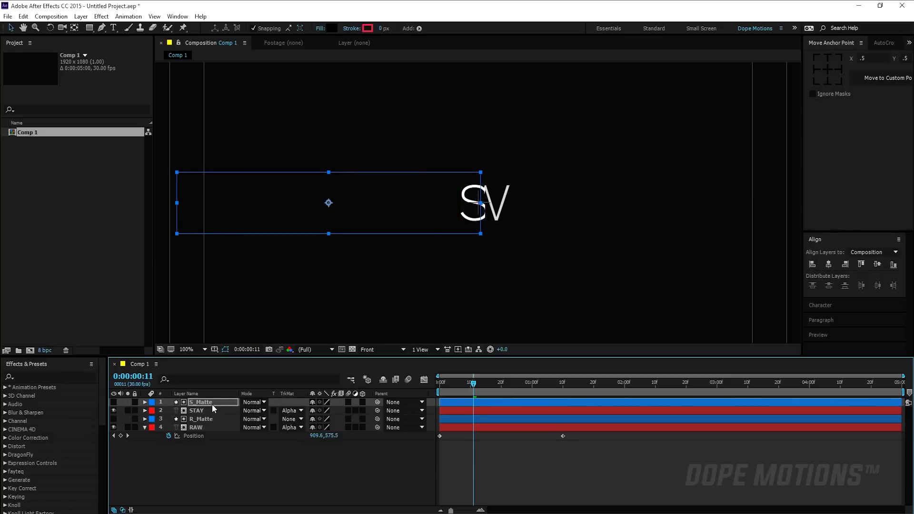
pyautogui.press('Left')
pyautogui.press('Left')
pyautogui.press('Left')
pyautogui.press('Left')
pyautogui.press('Left')
pyautogui.press('Left')
pyautogui.press('Left')
pyautogui.press('Left')
pyautogui.press('Left')
pyautogui.press('Left')
pyautogui.press('Left')
pyautogui.press('Left')
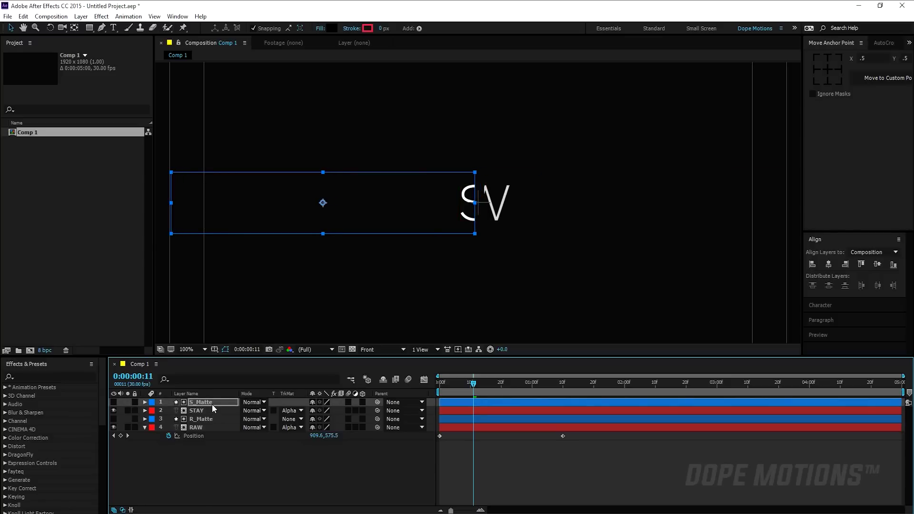
pyautogui.click(210, 418)
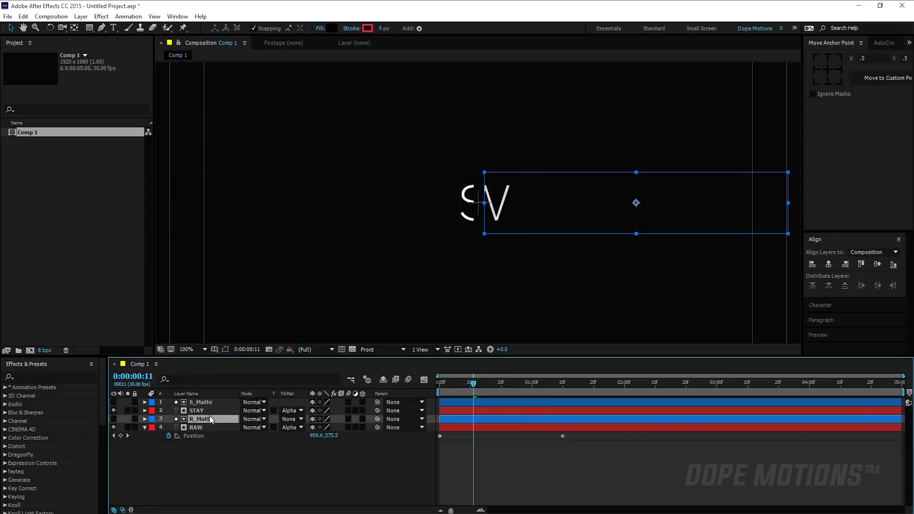
pyautogui.press('Left')
pyautogui.press('Left')
pyautogui.press('Left')
pyautogui.press('Left')
pyautogui.press('Left')
pyautogui.click(290, 466)
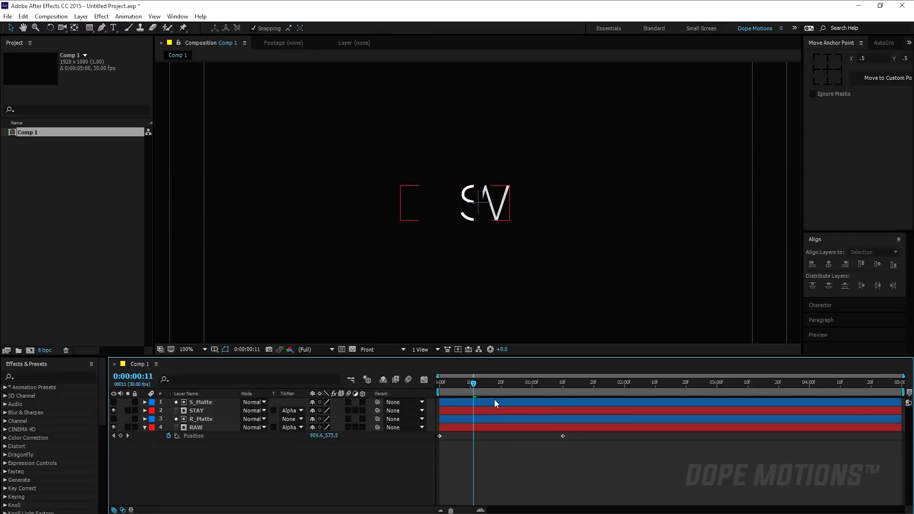
# Step: Preview the reveal from frame 24 until STAY RAW is fully shown
pyautogui.moveTo(473, 382); pyautogui.dragTo(498, 384)
pyautogui.click(514, 388)
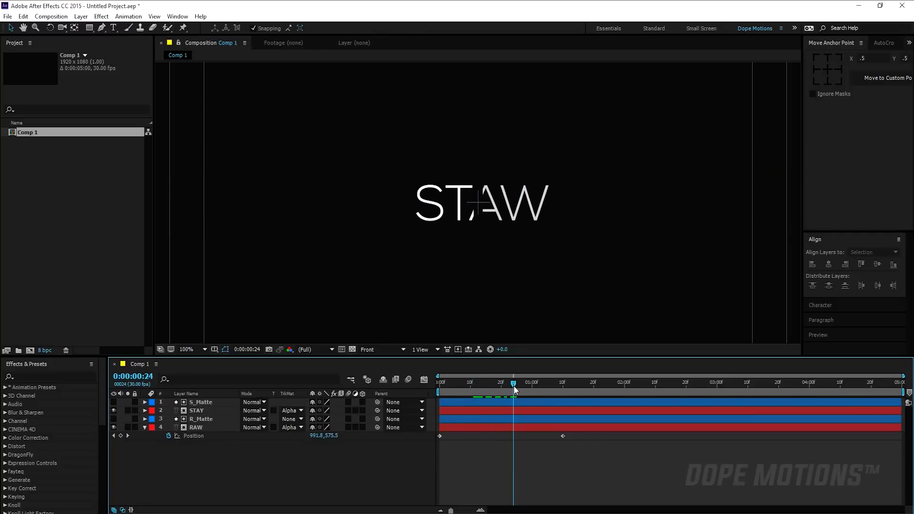
pyautogui.press('space')
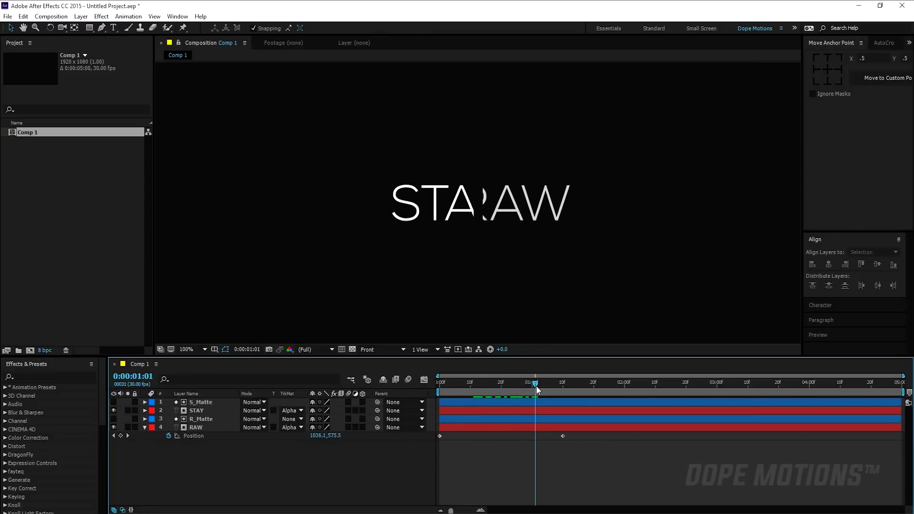
pyautogui.press('space')
pyautogui.click(215, 427)
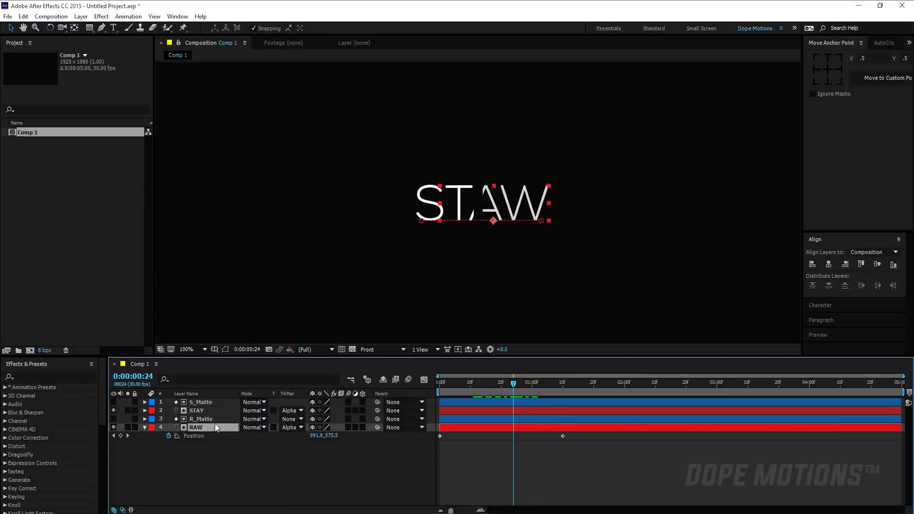
pyautogui.click(215, 419)
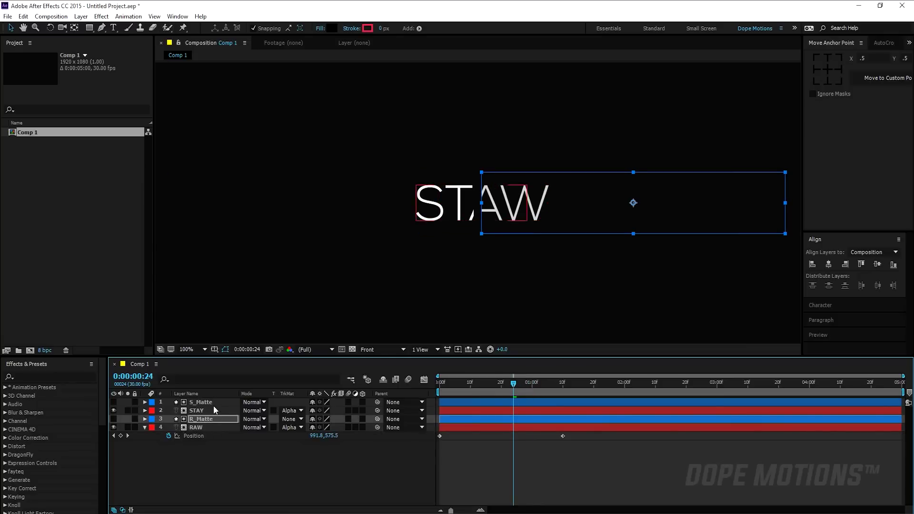
pyautogui.click(208, 401)
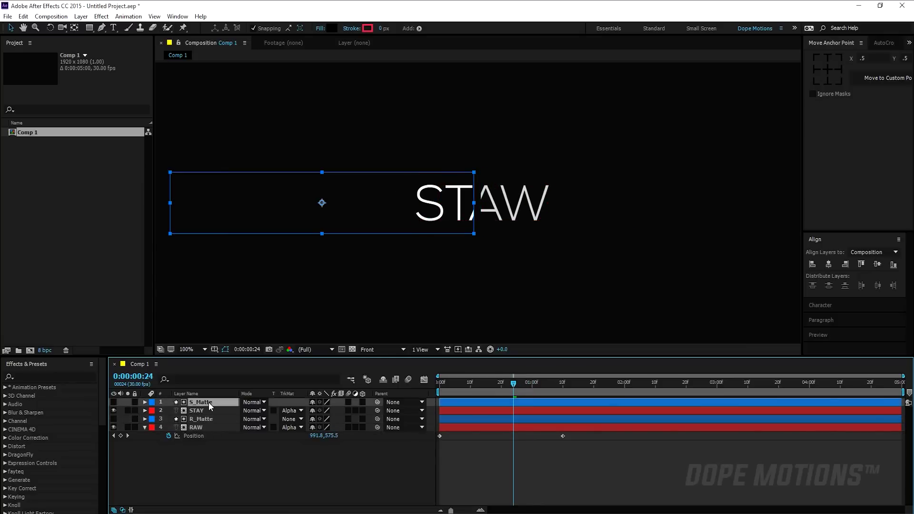
pyautogui.click(227, 485)
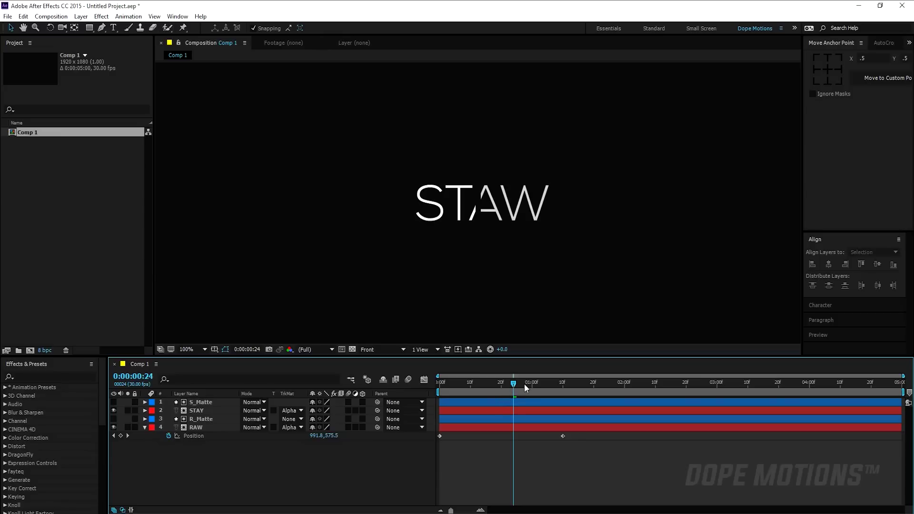
pyautogui.moveTo(524, 384)
pyautogui.mouseDown()
pyautogui.moveTo(567, 384)
pyautogui.moveTo(491, 384)
pyautogui.moveTo(544, 383)
pyautogui.moveTo(506, 383)
pyautogui.moveTo(529, 384)
pyautogui.moveTo(520, 384)
pyautogui.mouseUp()
pyautogui.press(',')
# Step: Ease STAY and RAW's four Position keyframes to 100% influence in the Graph Editor
pyautogui.click(213, 404)
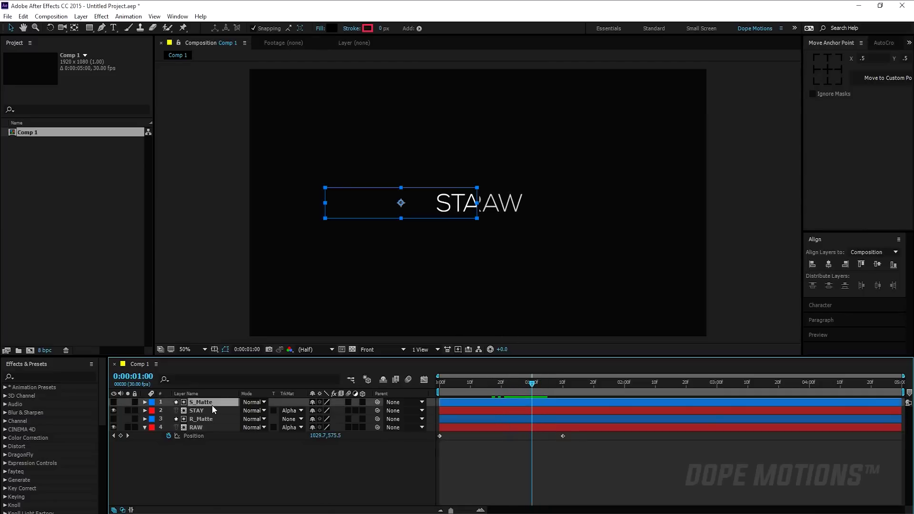
pyautogui.click(204, 418)
pyautogui.click(145, 426)
pyautogui.press('k')
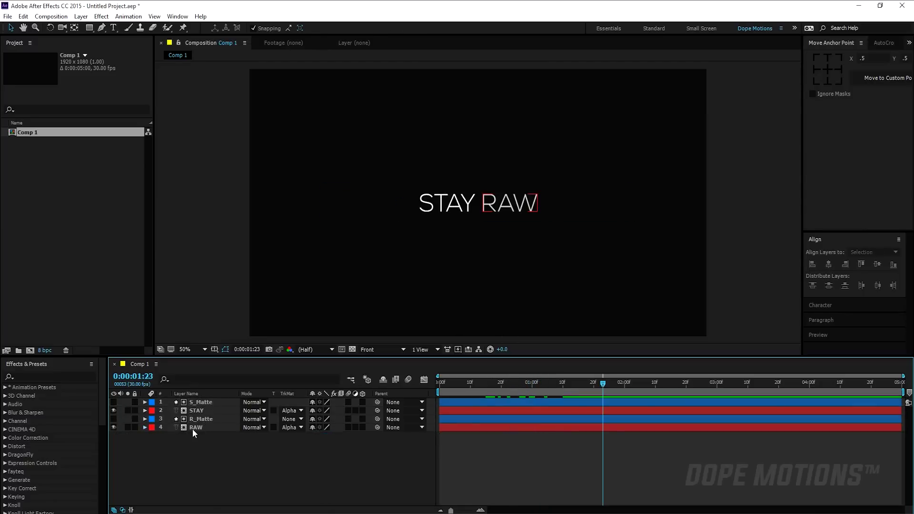
pyautogui.click(195, 428)
pyautogui.keyDown('ctrl'); pyautogui.click(204, 411); pyautogui.keyUp('ctrl')
pyautogui.press('p')
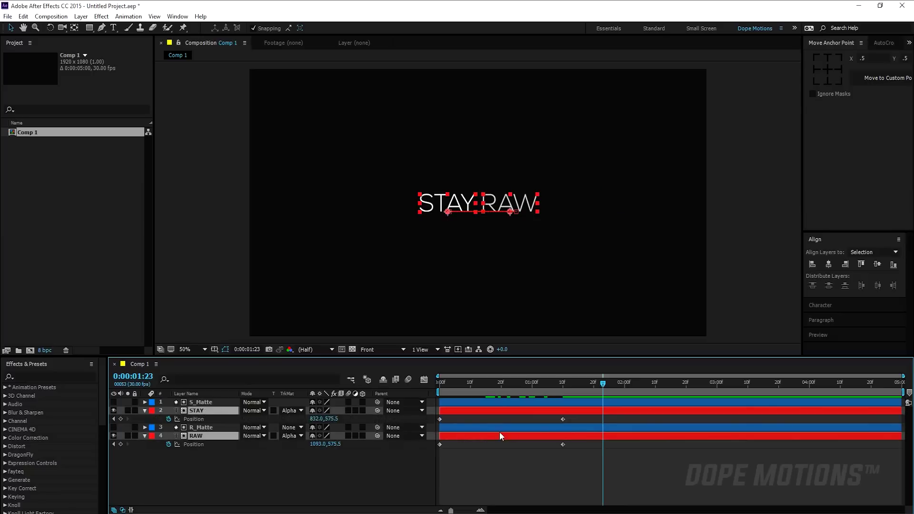
pyautogui.moveTo(576, 419); pyautogui.dragTo(436, 461)
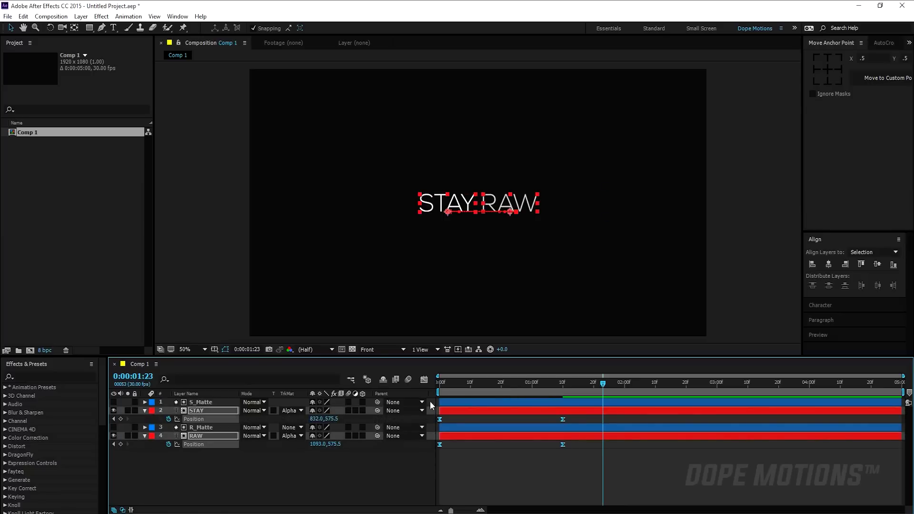
pyautogui.click(424, 380)
pyautogui.moveTo(581, 431); pyautogui.dragTo(496, 481)
# Step: End the work area at the current time and preview the eased slide-in
pyautogui.press('n')
pyautogui.press('space')
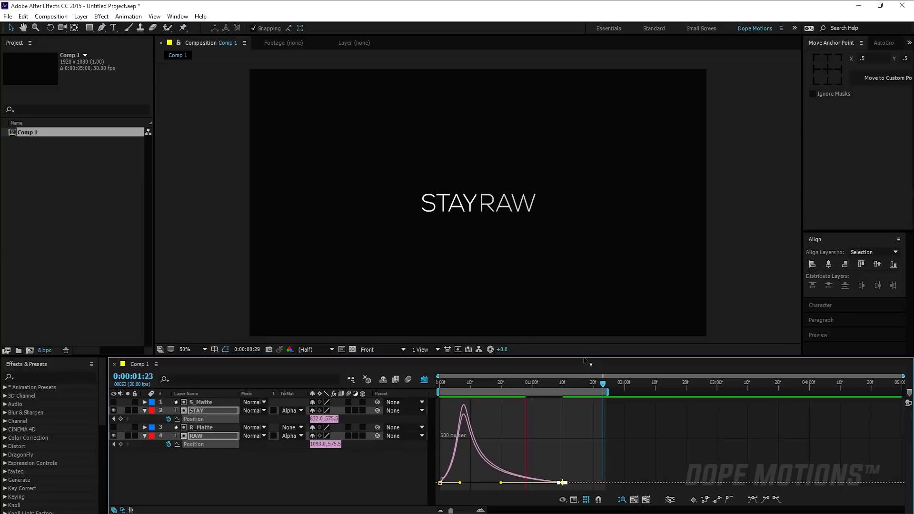
pyautogui.click(581, 379)
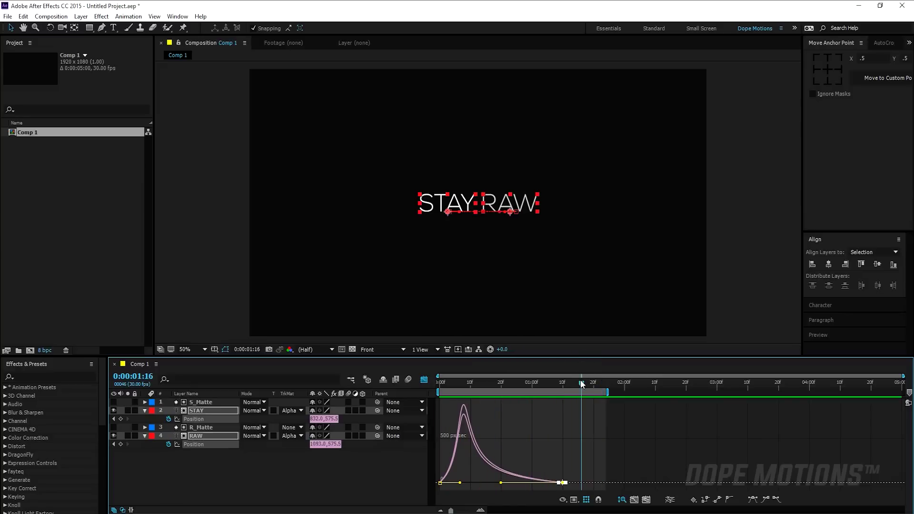
pyautogui.hotkey('ctrl', 'a')
pyautogui.press('u')
pyautogui.click(244, 474)
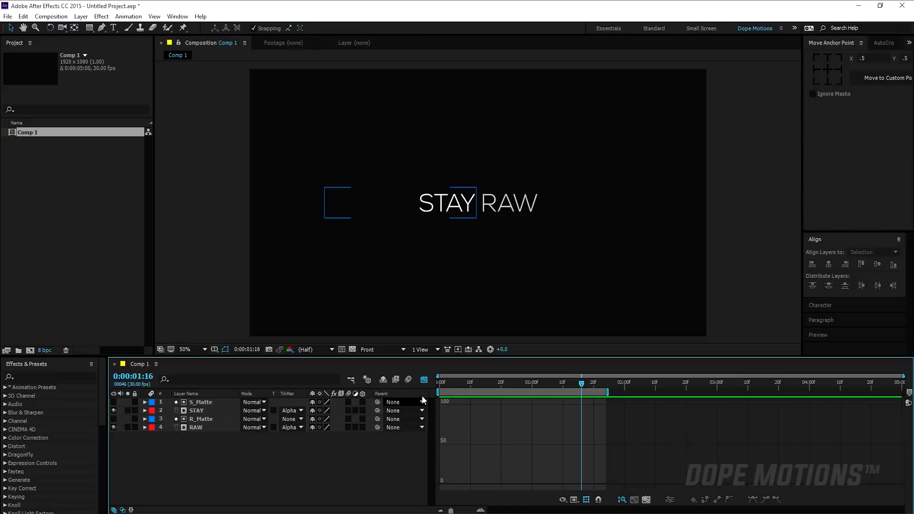
# Step: Draw a new shape-layer line beneath RAW with a 3 px white (ffffff) stroke
pyautogui.click(424, 380)
pyautogui.press('/')
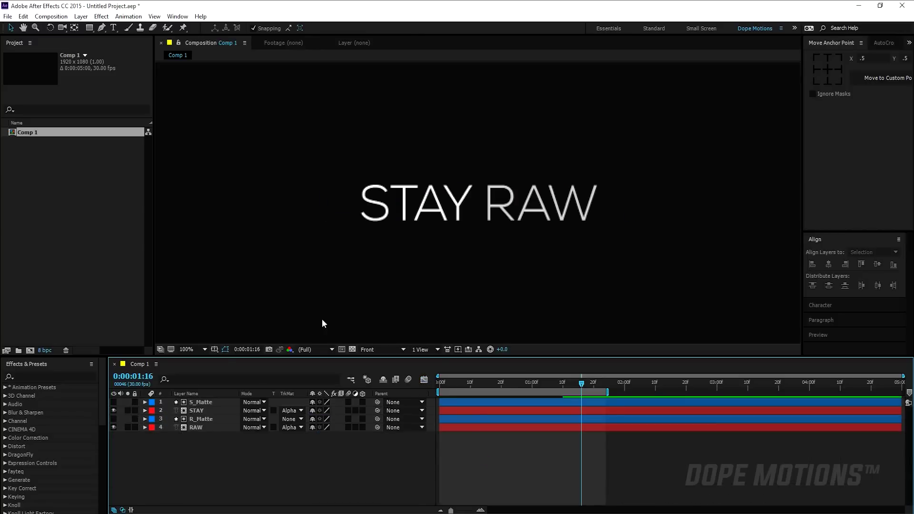
pyautogui.click(197, 427)
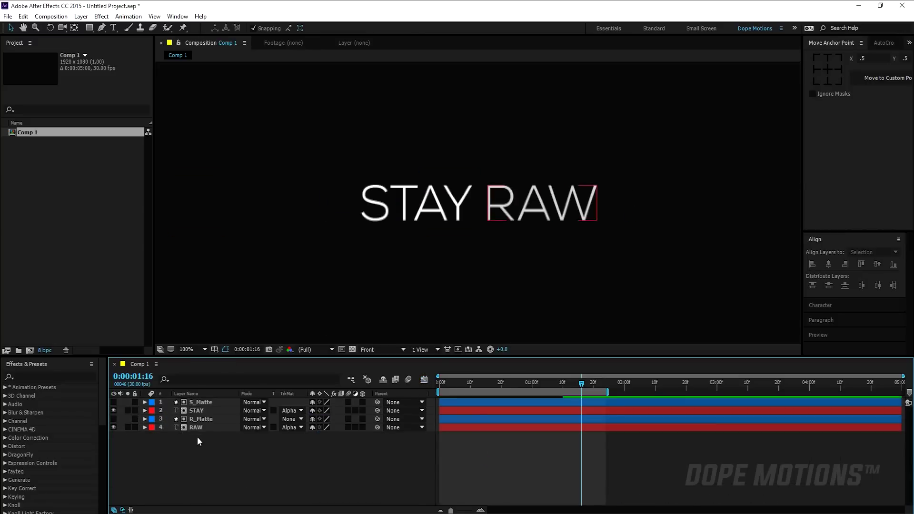
pyautogui.click(101, 29)
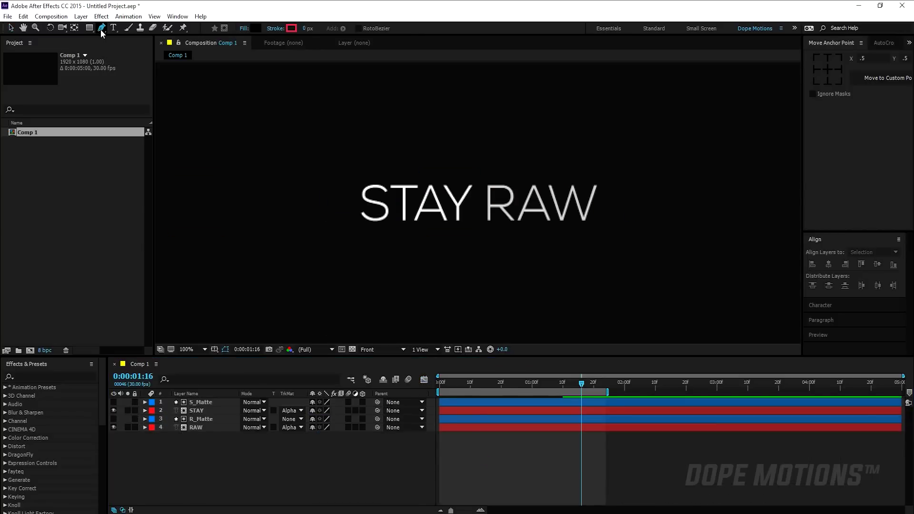
pyautogui.click(487, 232)
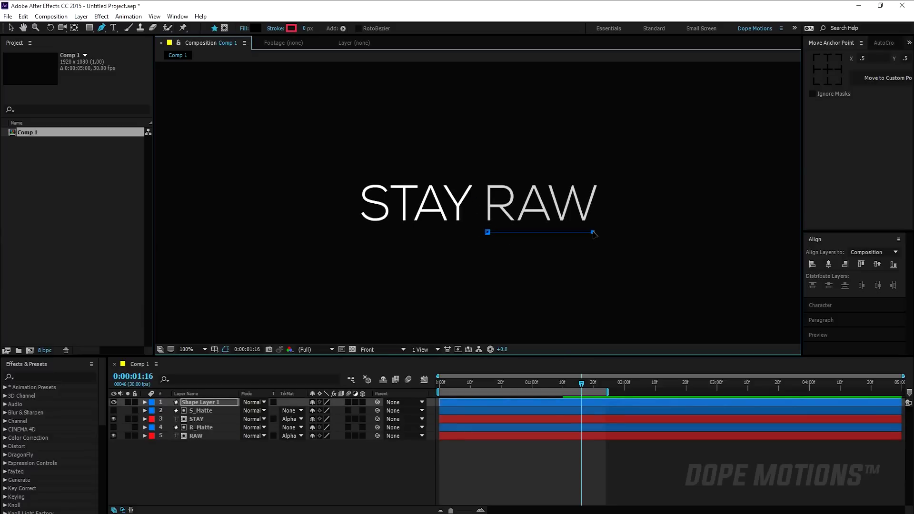
pyautogui.click(305, 29)
pyautogui.write('3')
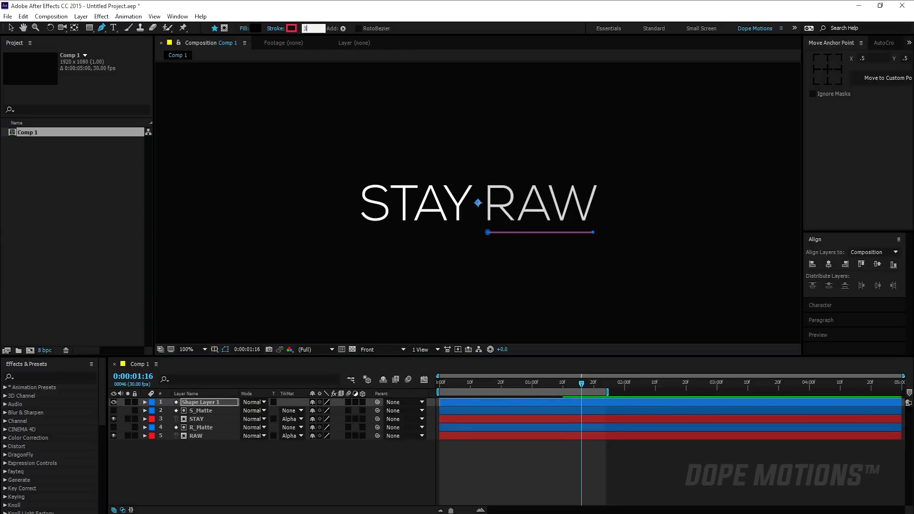
pyautogui.click(292, 28)
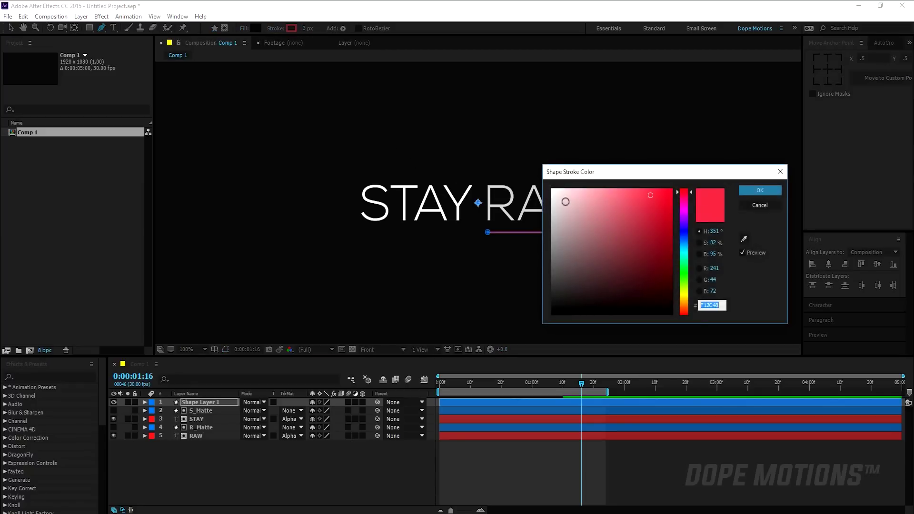
pyautogui.write('ffffff')
pyautogui.click(761, 190)
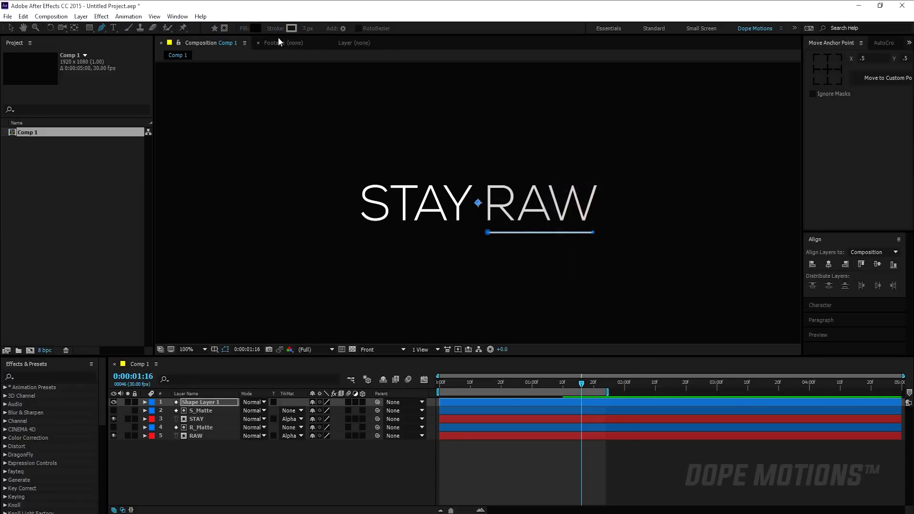
# Step: Set the underline's fill to None and rename its layer Dash_01
pyautogui.click(244, 28)
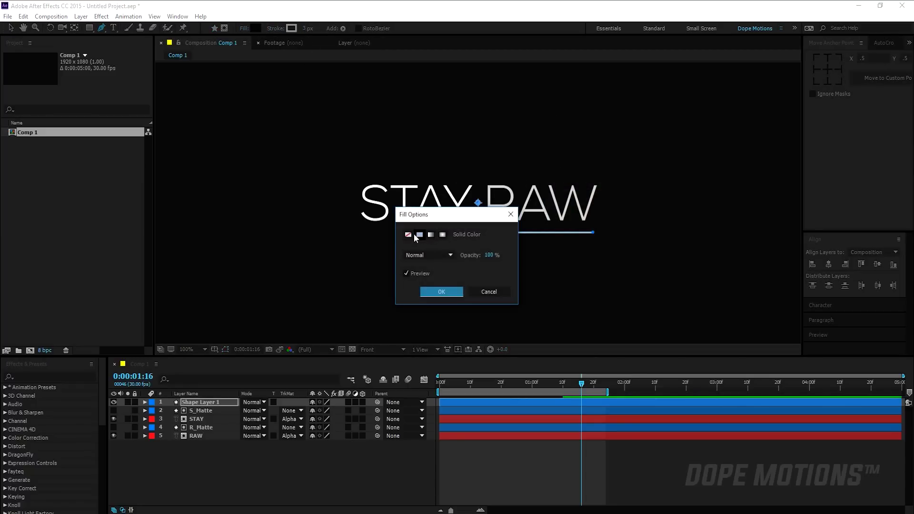
pyautogui.click(408, 234)
pyautogui.click(441, 291)
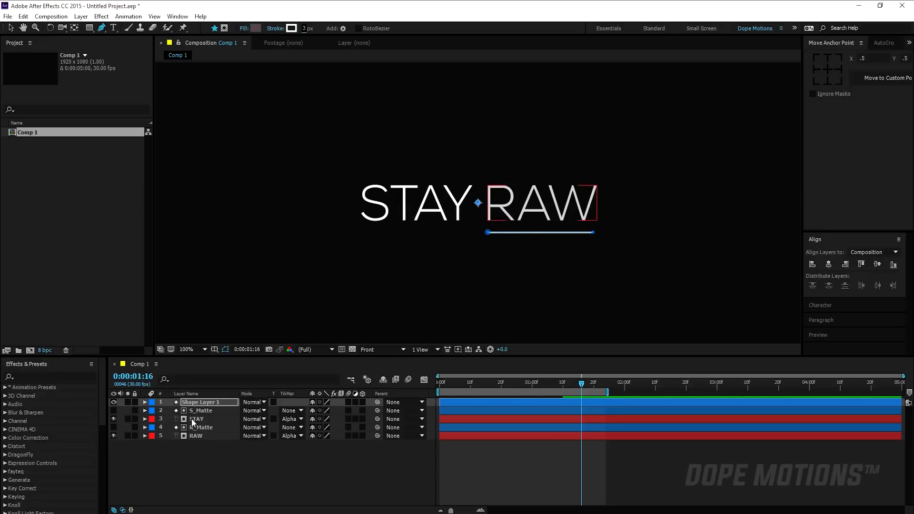
pyautogui.click(196, 403)
pyautogui.press('Return')
pyautogui.write('Dash')
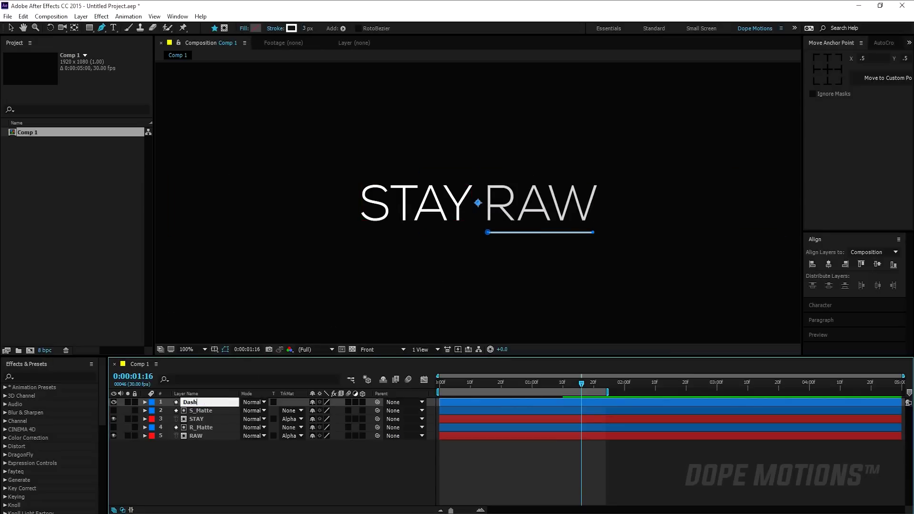
pyautogui.write('_01')
pyautogui.click(199, 462)
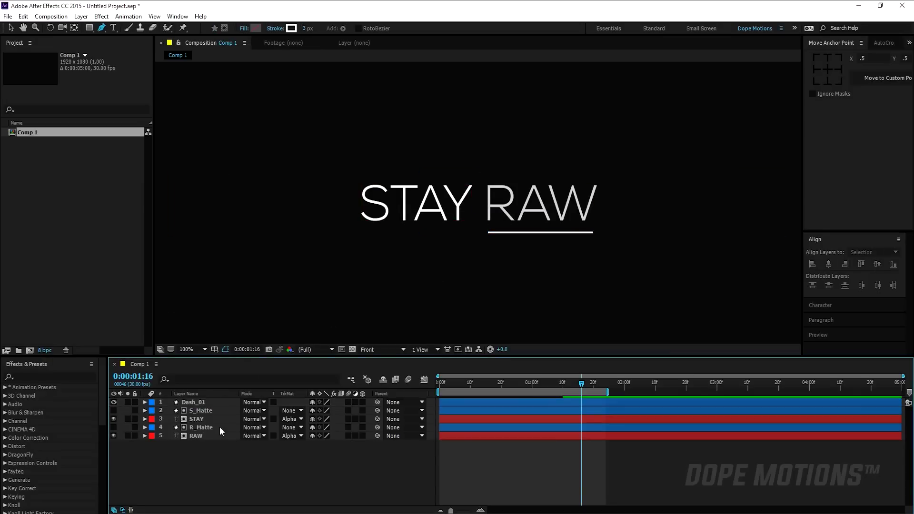
# Step: Move Dash_01 to the bottom of the layer stack and parent it to RAW
pyautogui.moveTo(172, 399); pyautogui.dragTo(198, 434)
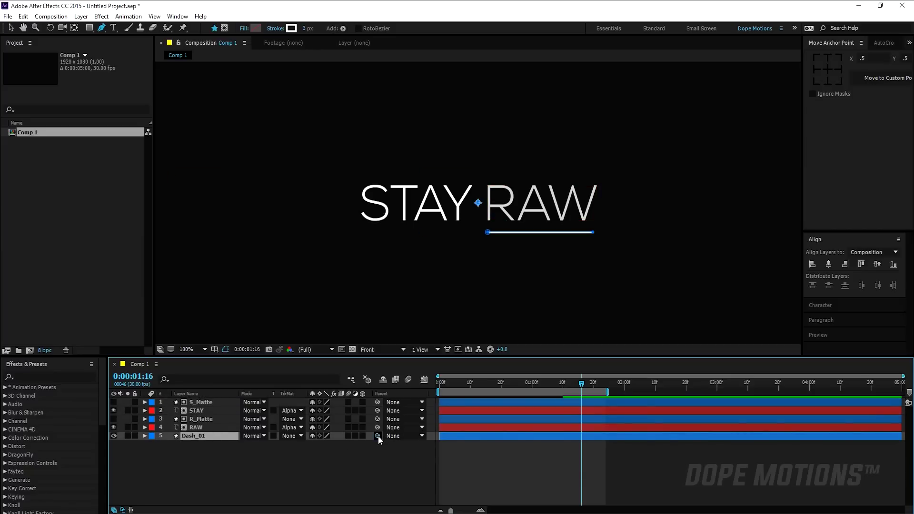
pyautogui.moveTo(378, 435); pyautogui.dragTo(202, 428)
pyautogui.click(204, 447)
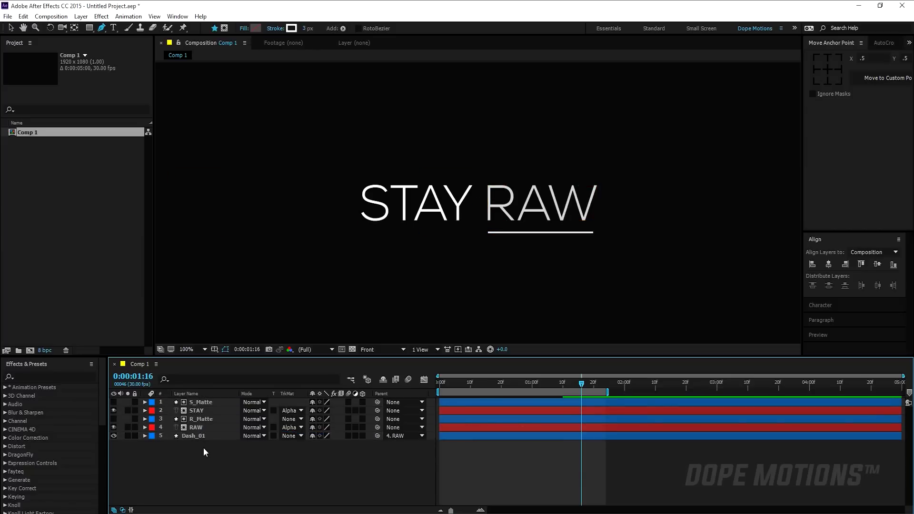
pyautogui.click(204, 435)
# Step: Duplicate the underline as Dash_02, slide it beneath STAY, and parent it to STAY
pyautogui.hotkey('ctrl', 'd')
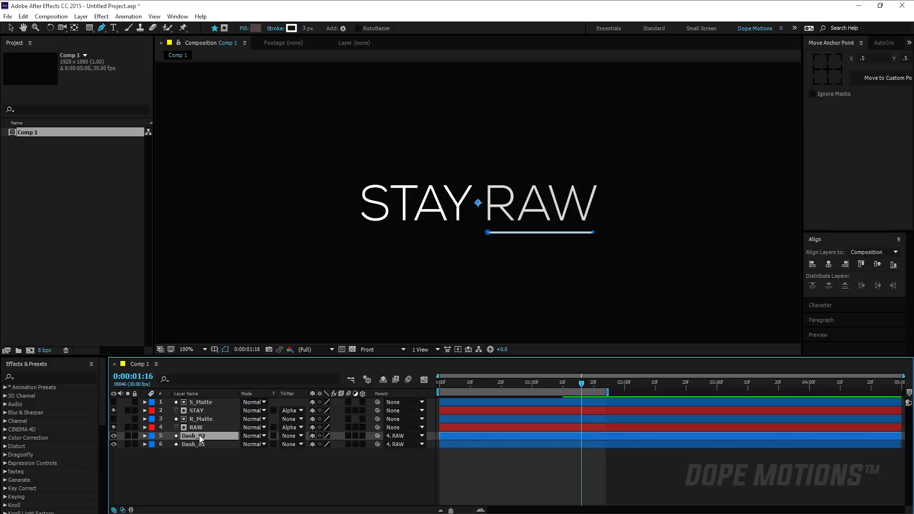
pyautogui.moveTo(199, 438); pyautogui.dragTo(199, 416)
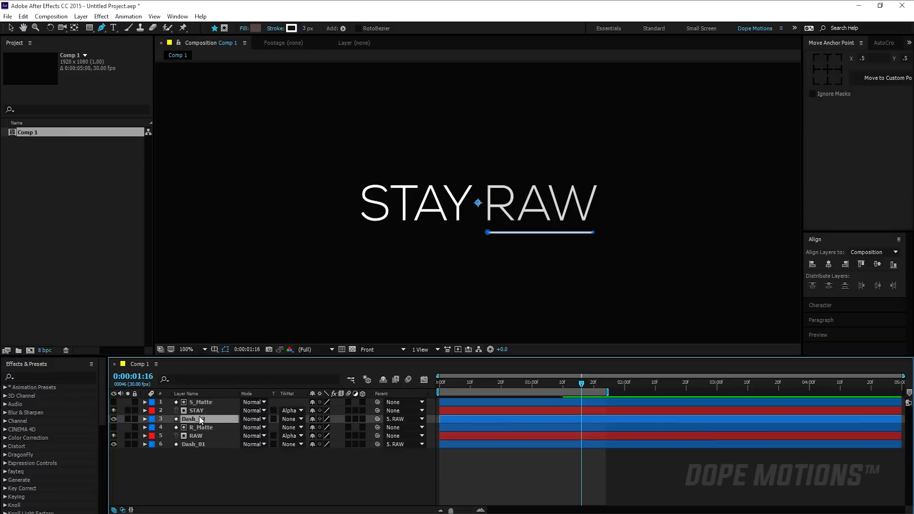
pyautogui.click(11, 28)
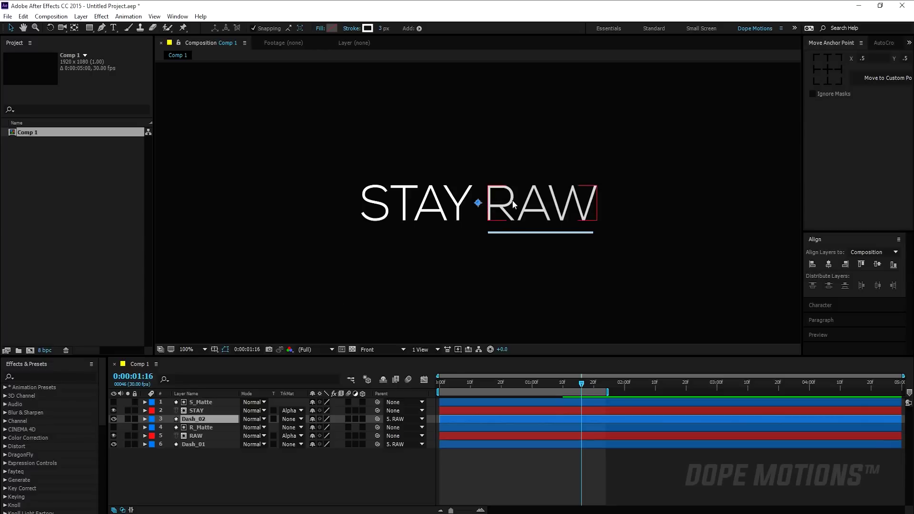
pyautogui.moveTo(477, 203); pyautogui.dragTo(351, 203)
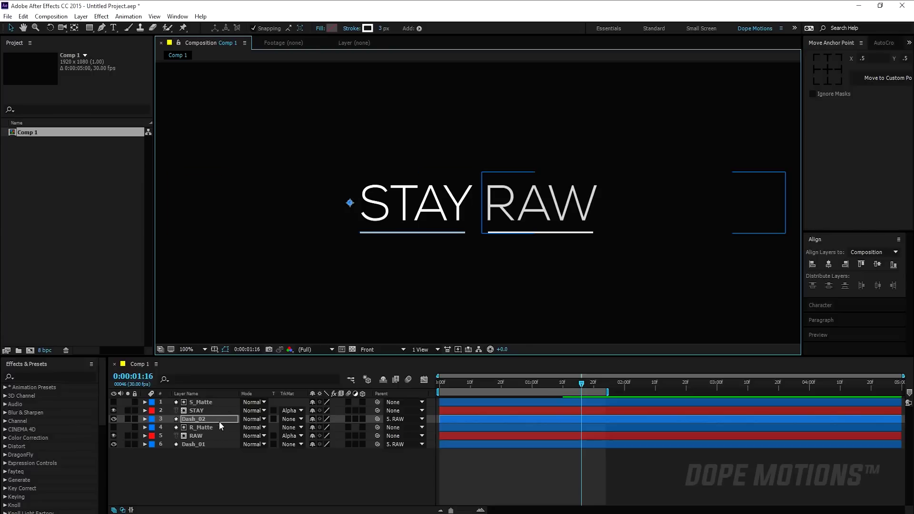
pyautogui.click(397, 421)
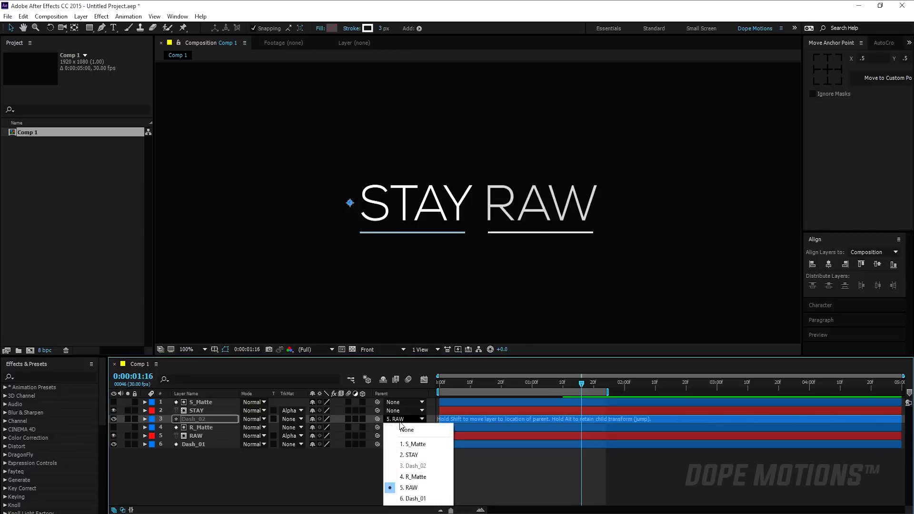
pyautogui.click(420, 453)
pyautogui.click(514, 471)
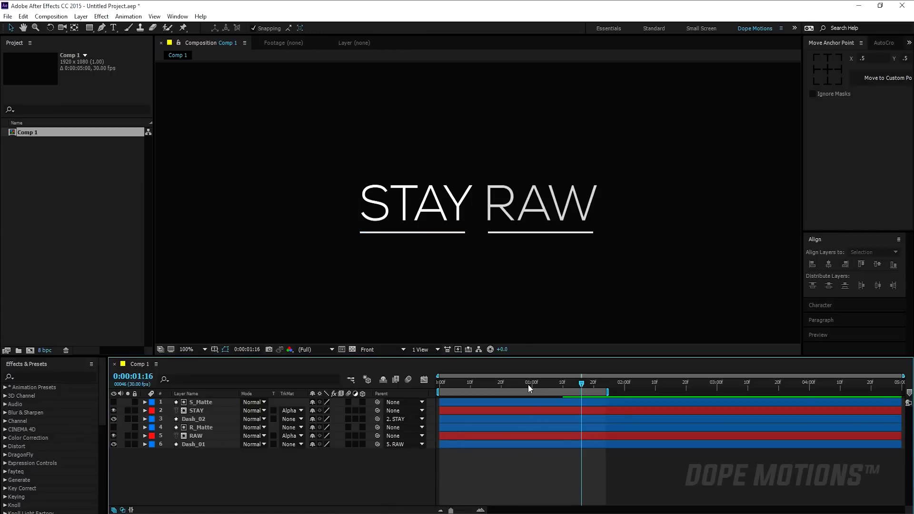
pyautogui.moveTo(527, 384)
pyautogui.mouseDown()
pyautogui.moveTo(436, 387)
pyautogui.moveTo(522, 388)
pyautogui.mouseUp()
# Step: Set the track matte of both RAW and STAY to No Track Matte
pyautogui.click(200, 436)
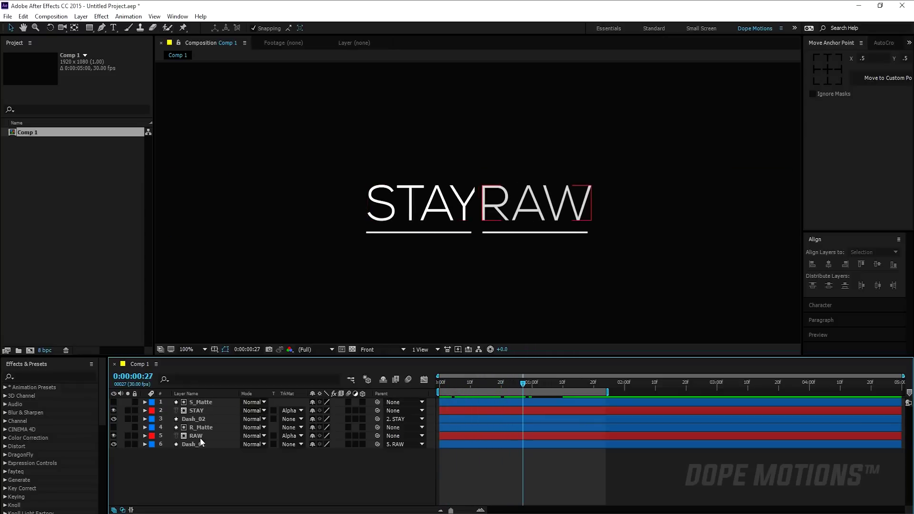
pyautogui.click(207, 429)
pyautogui.click(199, 434)
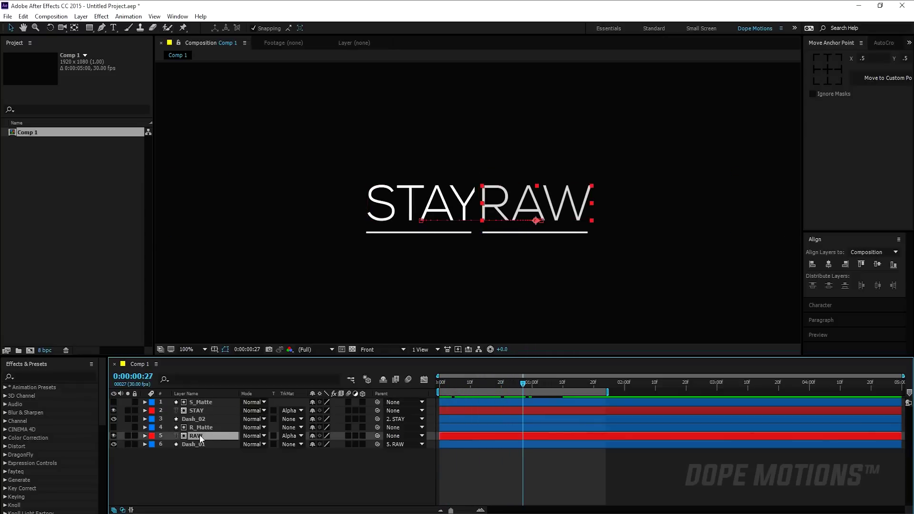
pyautogui.click(202, 411)
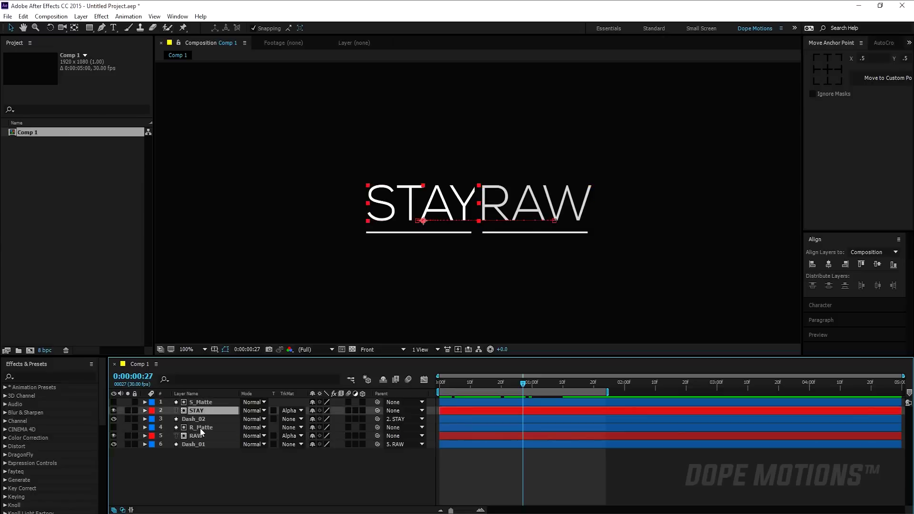
pyautogui.click(199, 436)
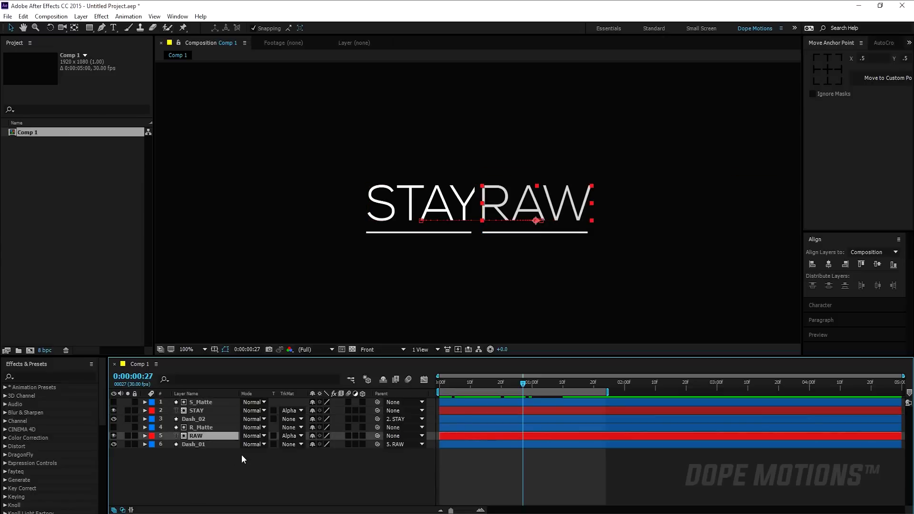
pyautogui.click(295, 435)
pyautogui.click(298, 445)
pyautogui.click(291, 410)
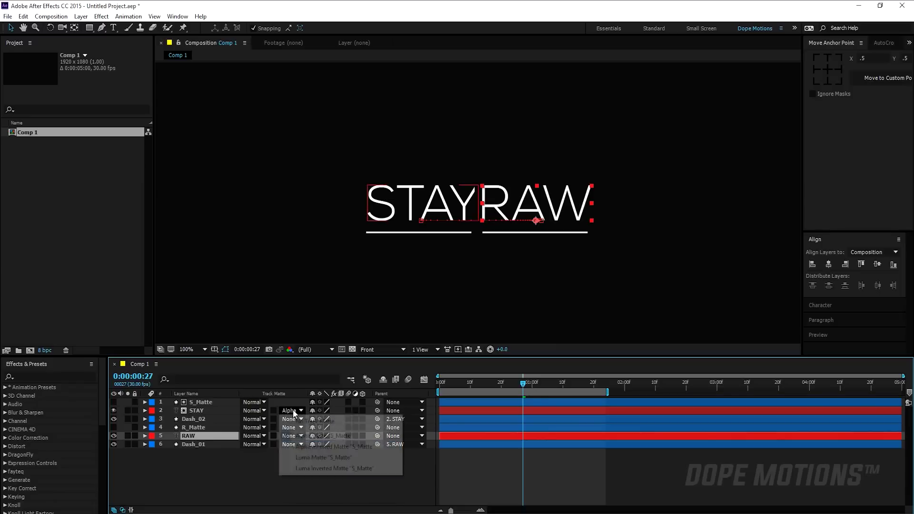
pyautogui.click(314, 420)
# Step: Pre-compose RAW and Dash_01 into a new composition named RAW
pyautogui.moveTo(187, 458); pyautogui.dragTo(198, 437)
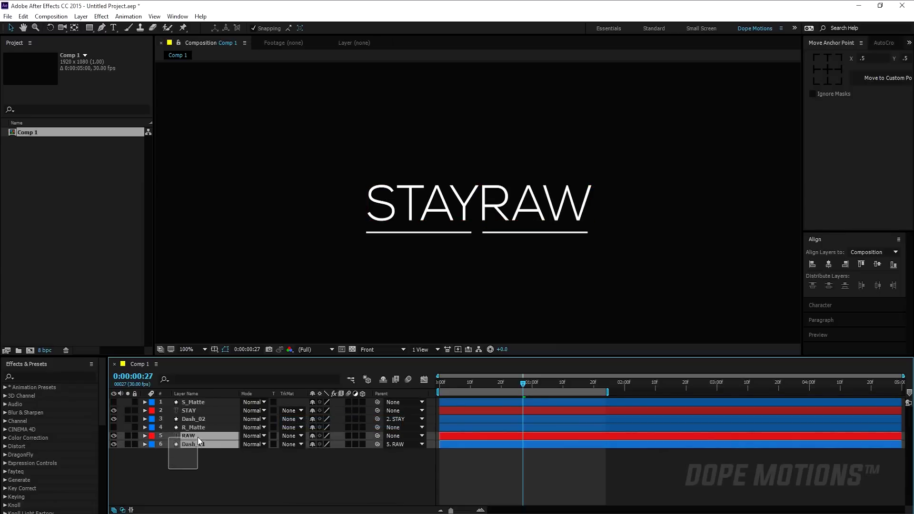
pyautogui.rightClick(198, 436)
pyautogui.click(243, 348)
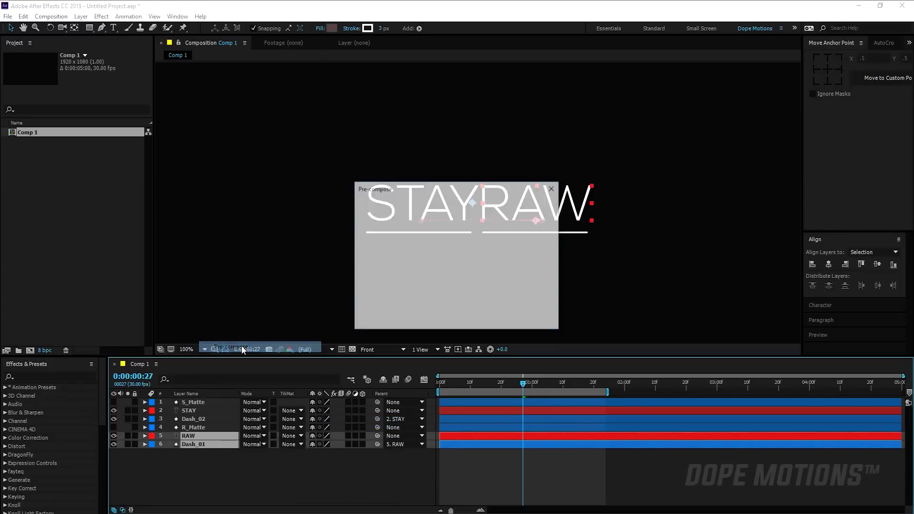
pyautogui.write('RAW')
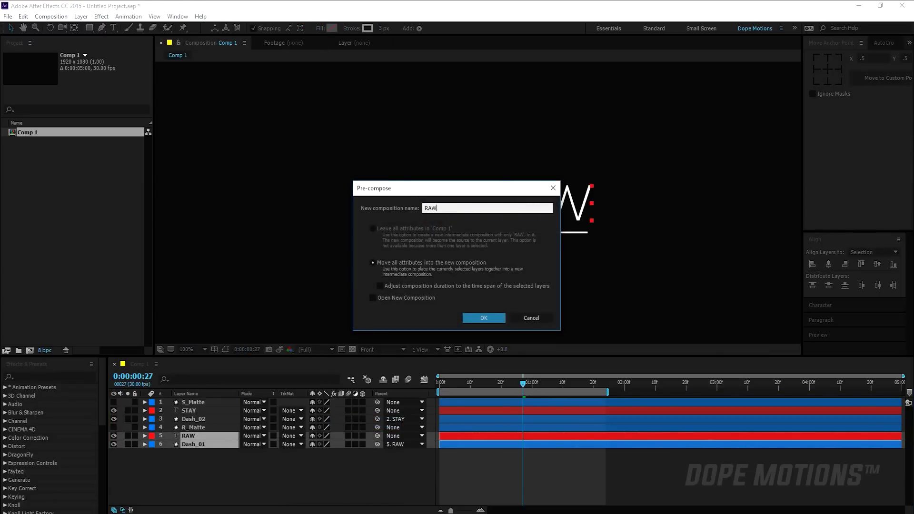
pyautogui.click(490, 322)
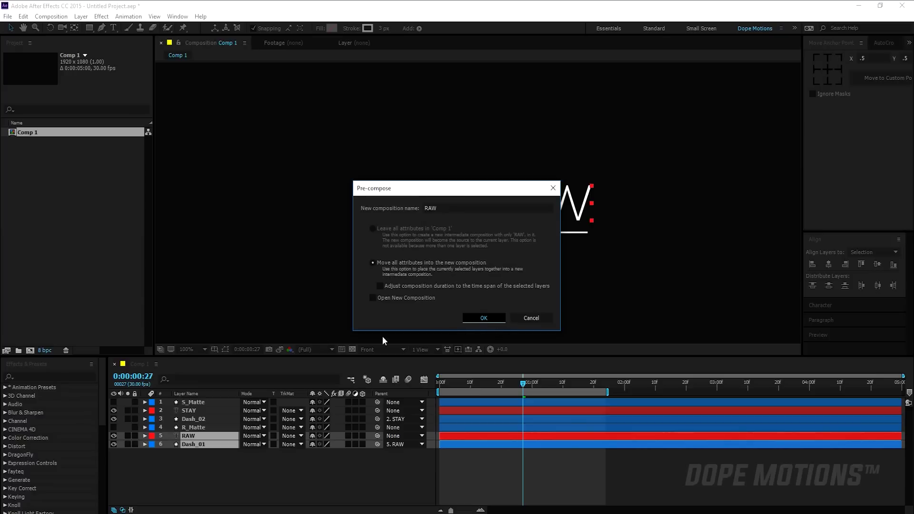
# Step: Pre-compose STAY and Dash_02 into a new composition named STAY
pyautogui.click(200, 419)
pyautogui.keyDown('ctrl'); pyautogui.click(198, 411); pyautogui.keyUp('ctrl')
pyautogui.rightClick(200, 410)
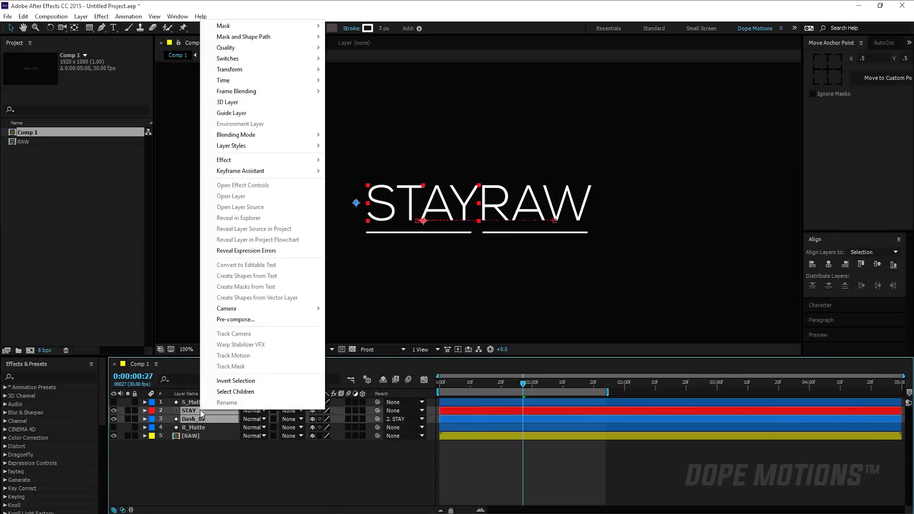
pyautogui.click(236, 319)
pyautogui.write('S')
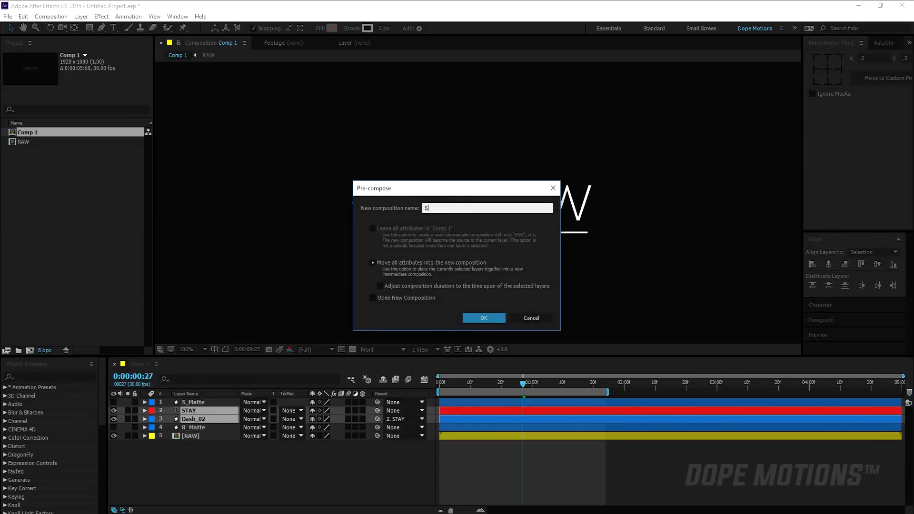
pyautogui.write('TAY')
pyautogui.click(485, 321)
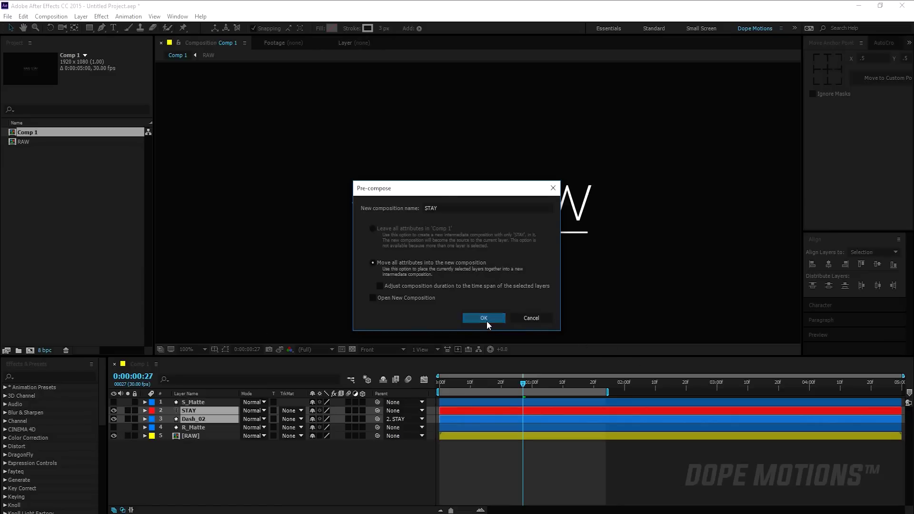
# Step: Give RAW an R_Matte alpha matte and STAY an S_Matte alpha matte, then preview to 0:00:01:08
pyautogui.click(298, 428)
pyautogui.click(304, 451)
pyautogui.click(292, 411)
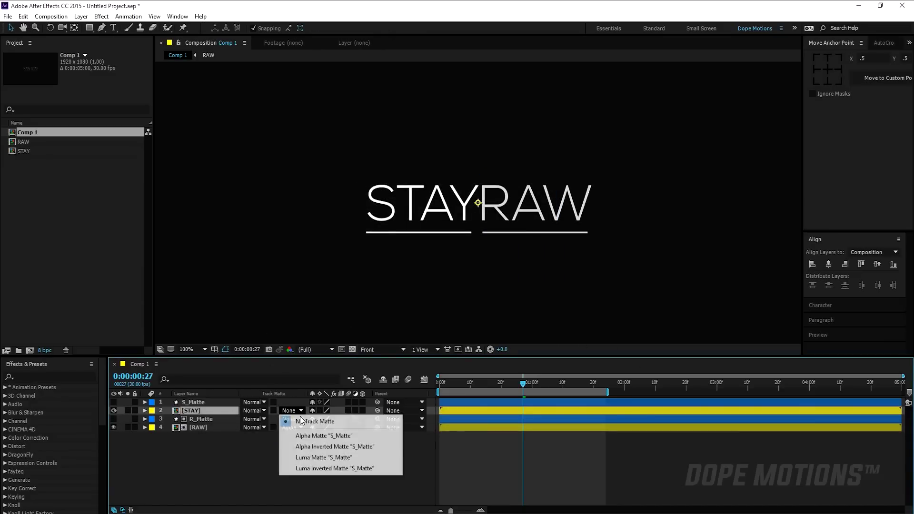
pyautogui.click(333, 435)
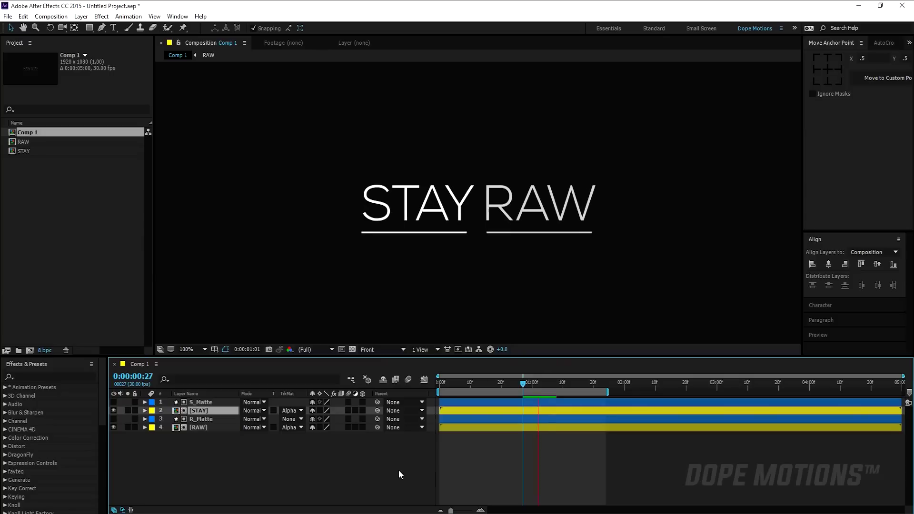
pyautogui.press('space')
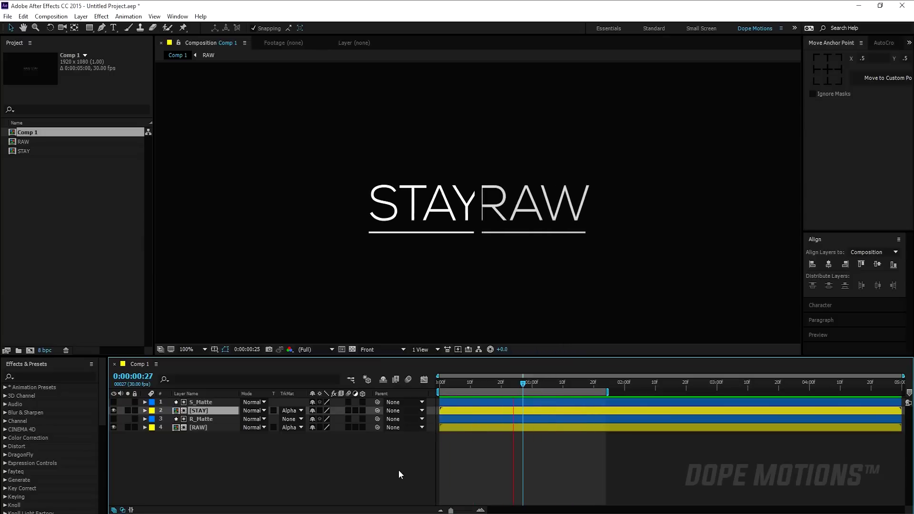
pyautogui.moveTo(497, 382); pyautogui.dragTo(555, 393)
pyautogui.click(234, 409)
# Step: Pre-compose all four title layers into a composition named Text
pyautogui.click(187, 449)
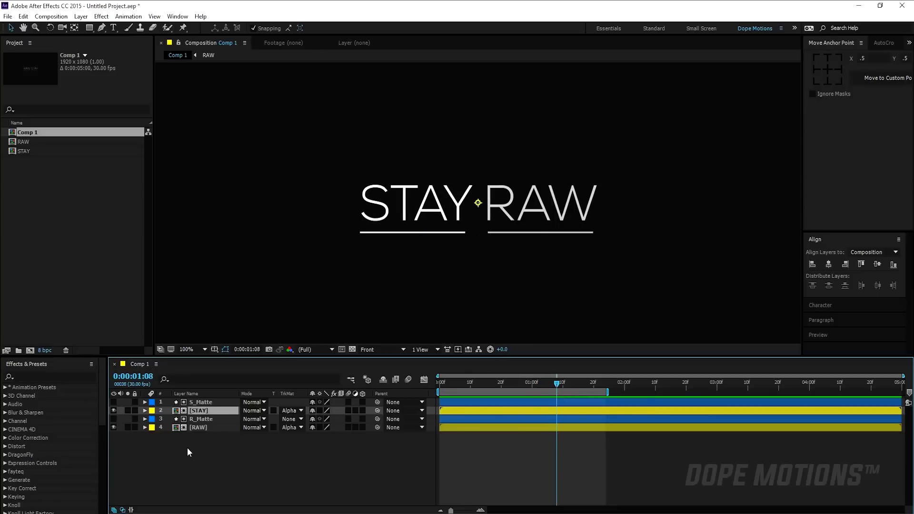
pyautogui.moveTo(192, 444); pyautogui.dragTo(203, 402)
pyautogui.rightClick(202, 401)
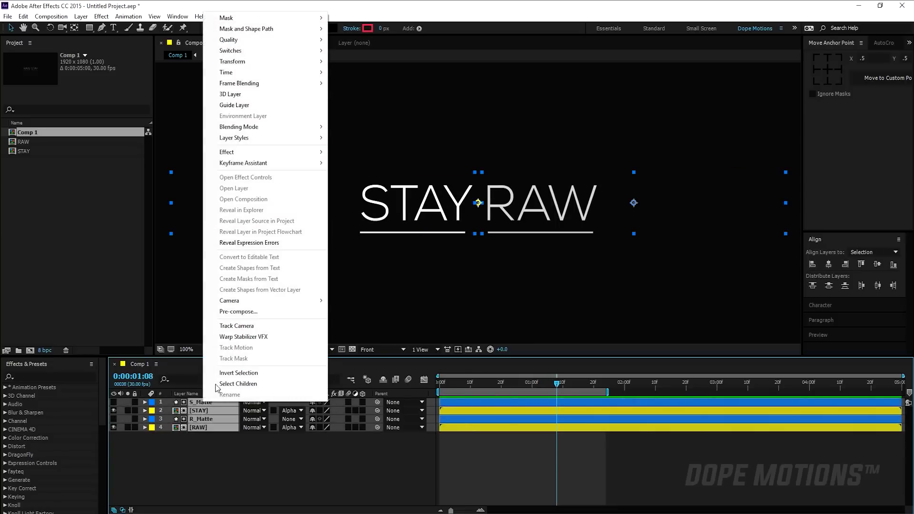
pyautogui.click(251, 312)
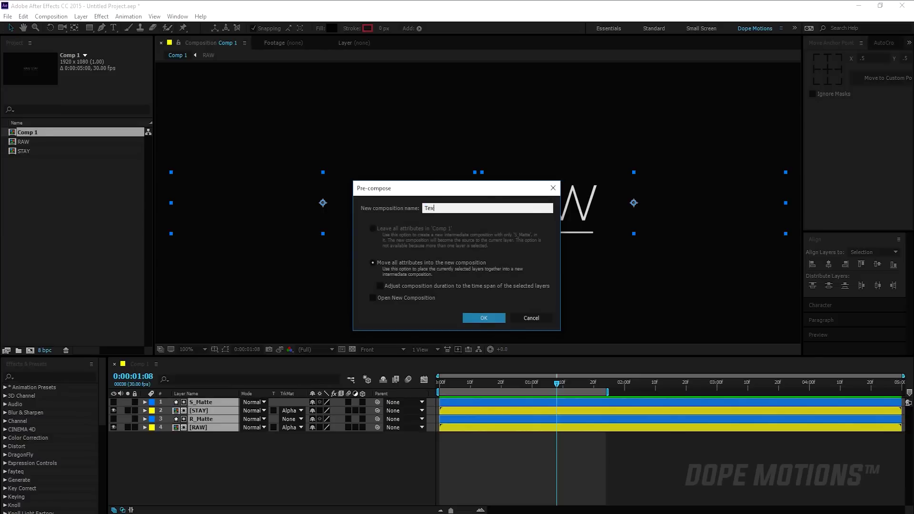
pyautogui.write('Text')
pyautogui.click(478, 315)
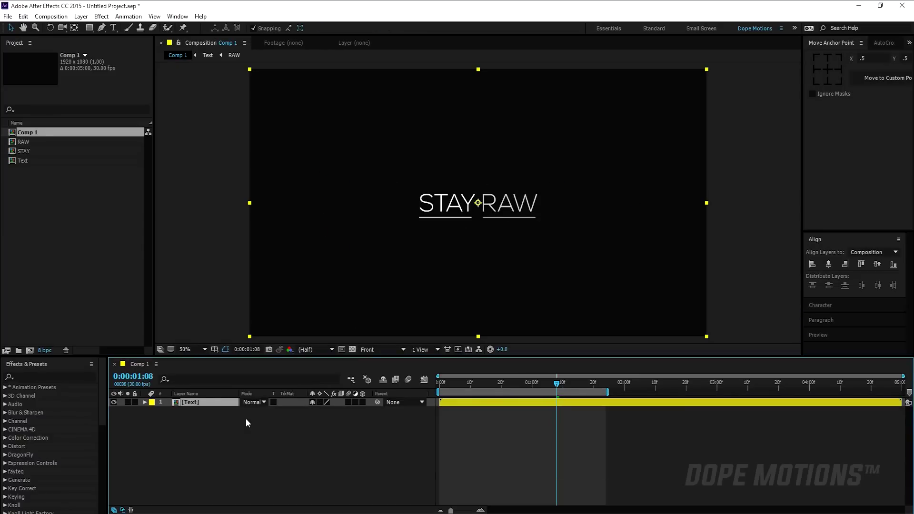
# Step: Duplicate Text as Glow, scale it to 100,20%, and move it below the title
pyautogui.hotkey('ctrl', 'd')
pyautogui.click(184, 408)
pyautogui.press('Return')
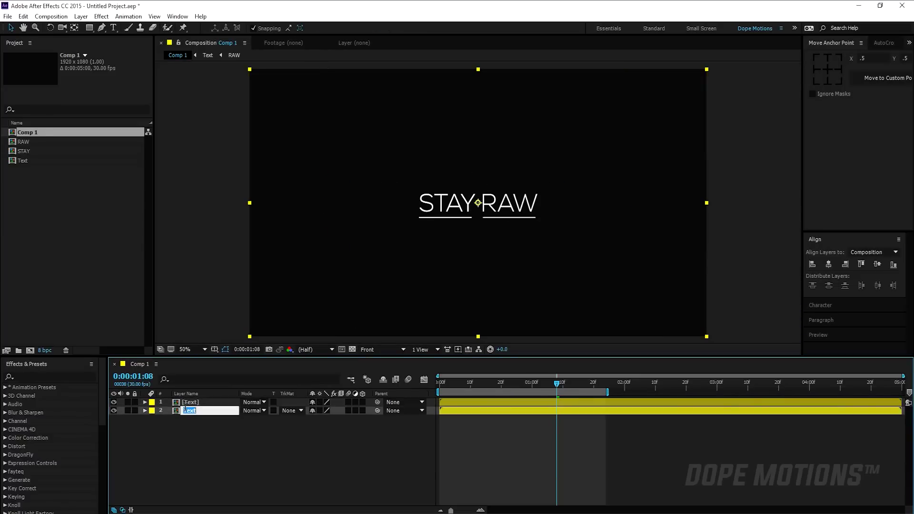
pyautogui.press('Return')
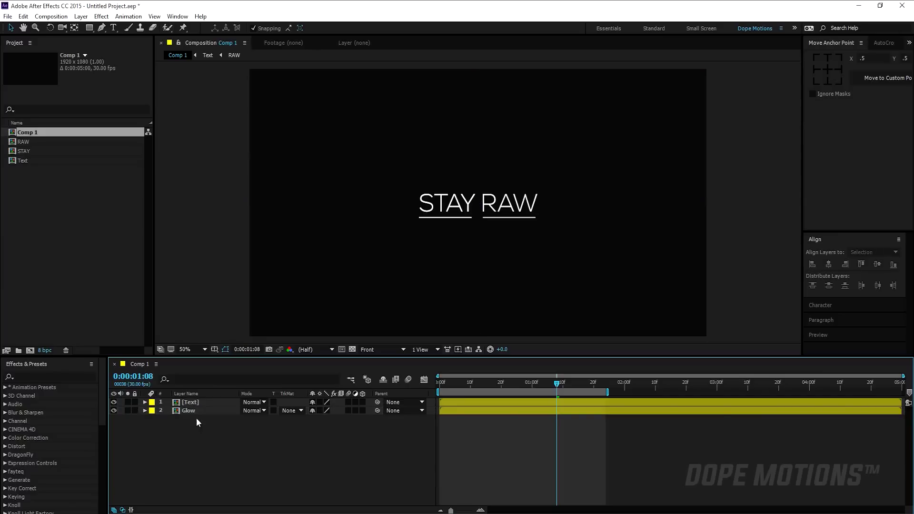
pyautogui.press('s')
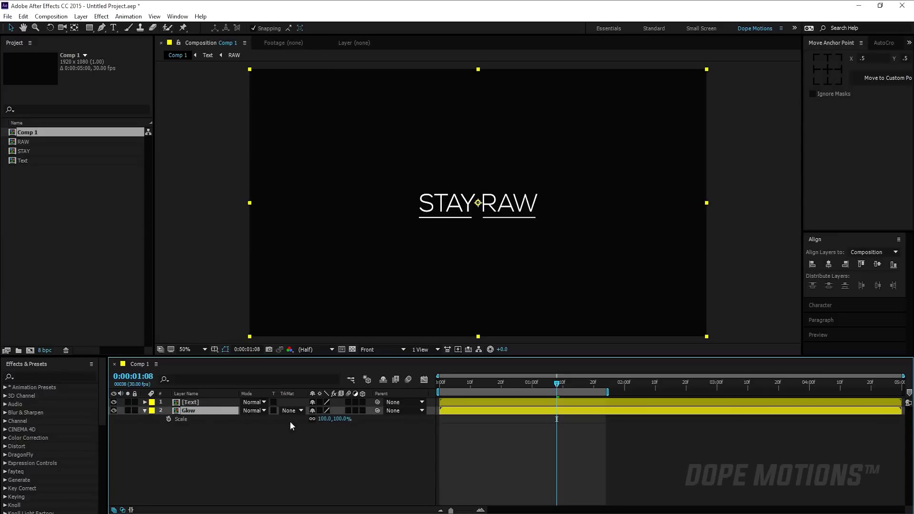
pyautogui.click(340, 419)
pyautogui.press('Return')
pyautogui.click(343, 439)
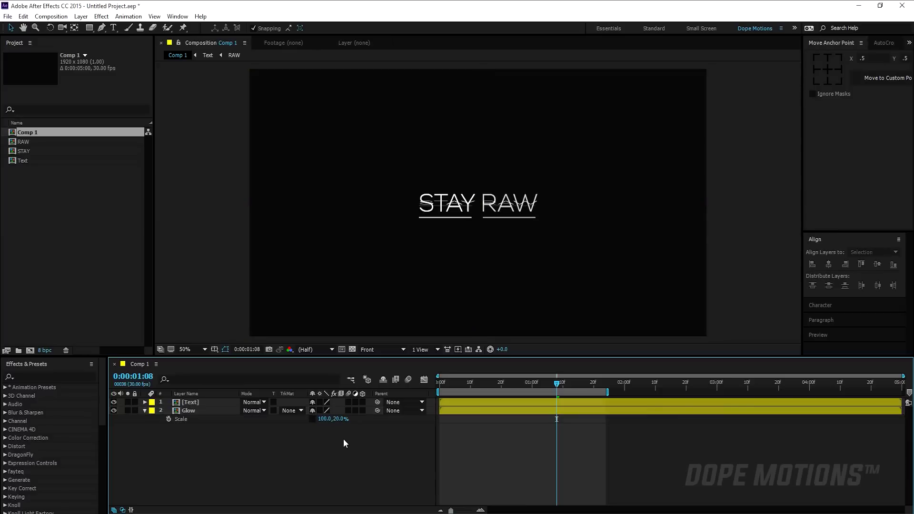
pyautogui.click(193, 410)
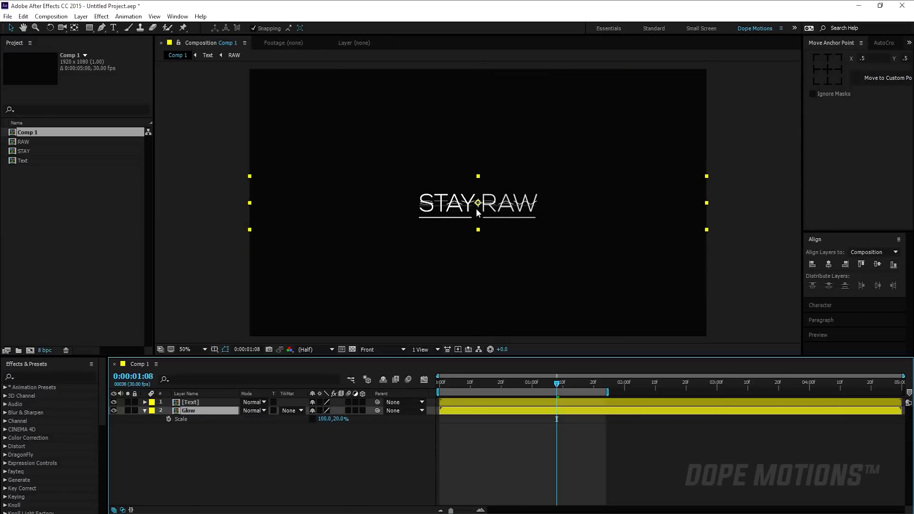
pyautogui.moveTo(477, 204); pyautogui.dragTo(476, 237)
# Step: Apply Fast Blur to the Glow layer with a blurriness of 250
pyautogui.click(29, 376)
pyautogui.write('f')
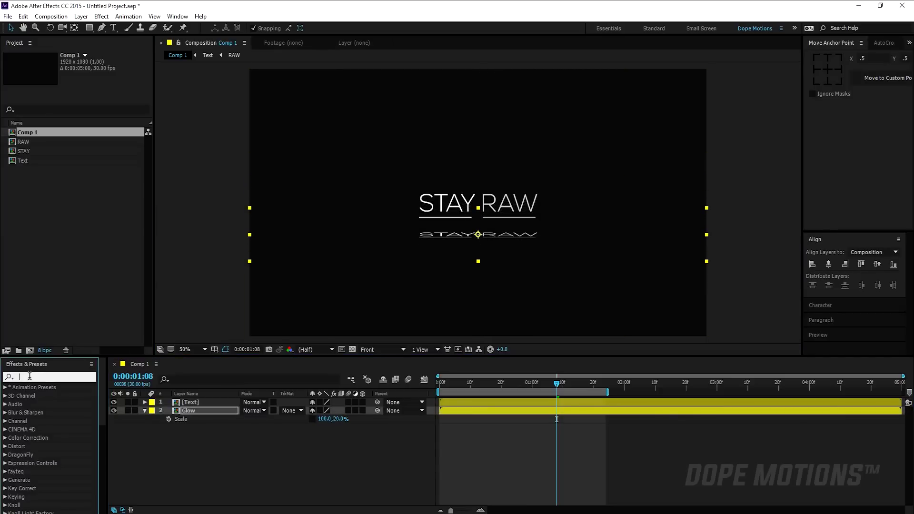
pyautogui.write('ast')
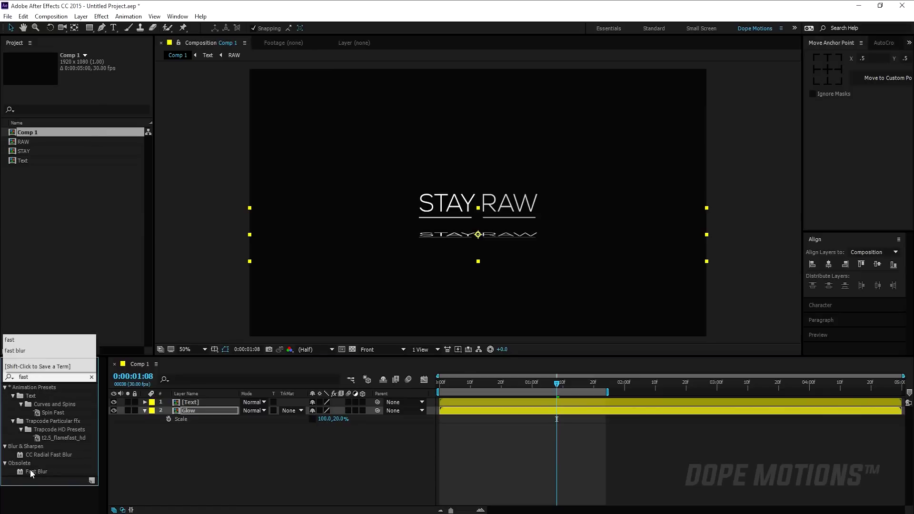
pyautogui.doubleClick(30, 470)
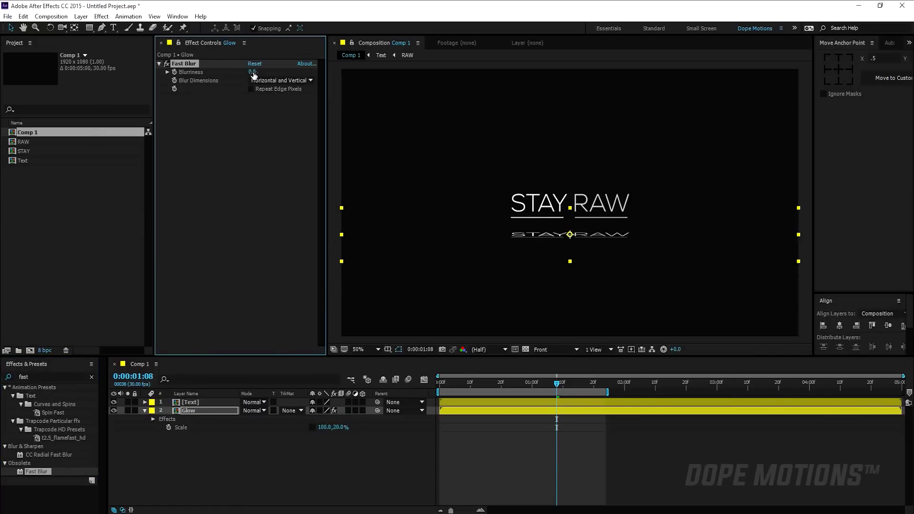
pyautogui.press('Return')
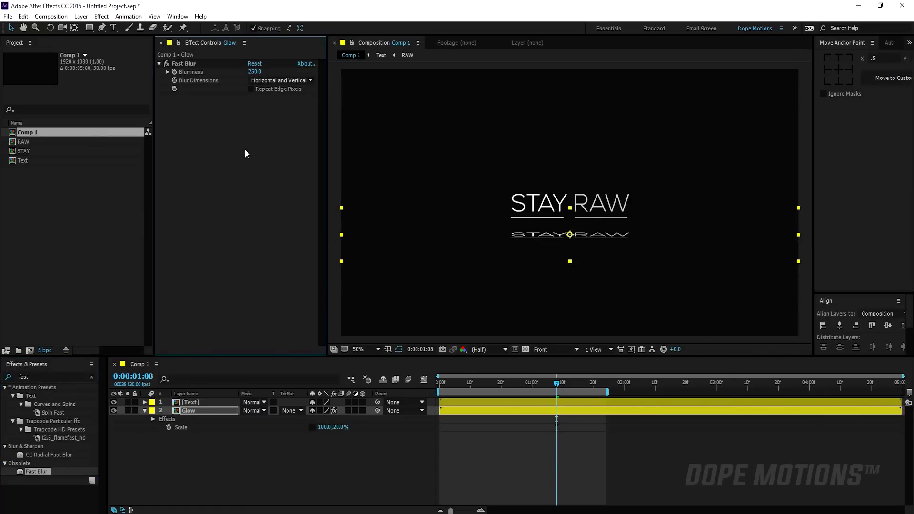
pyautogui.press('.')
pyautogui.press('.')
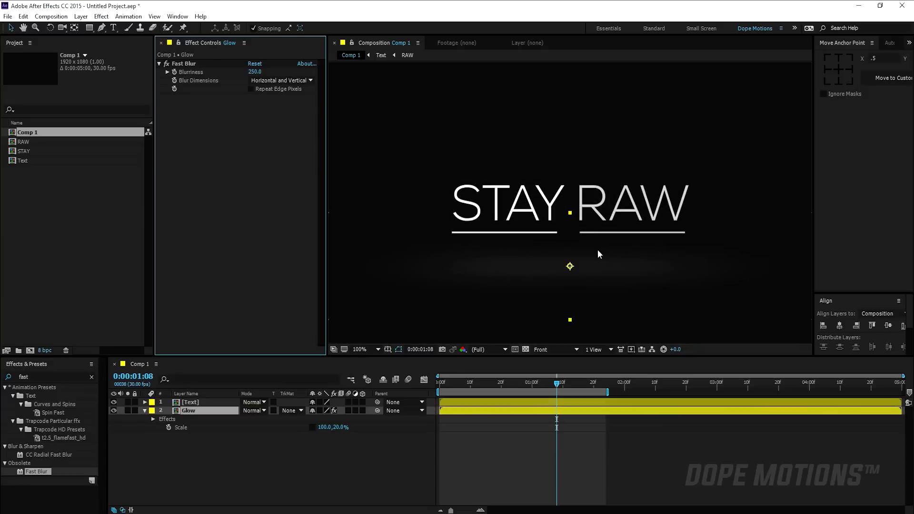
pyautogui.press(',')
pyautogui.press(',')
pyautogui.press('.')
pyautogui.press('.')
# Step: Narrow the Glow layer's scale to 75,9% for a thin soft streak
pyautogui.moveTo(318, 427)
pyautogui.mouseDown()
pyautogui.moveTo(279, 432)
pyautogui.moveTo(313, 430)
pyautogui.mouseUp()
pyautogui.press('Return')
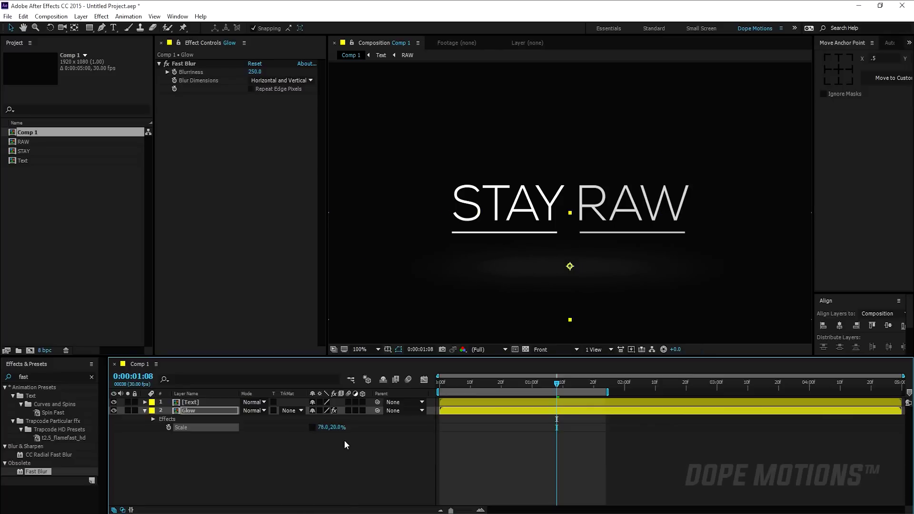
pyautogui.moveTo(321, 427); pyautogui.dragTo(321, 428)
pyautogui.click(321, 460)
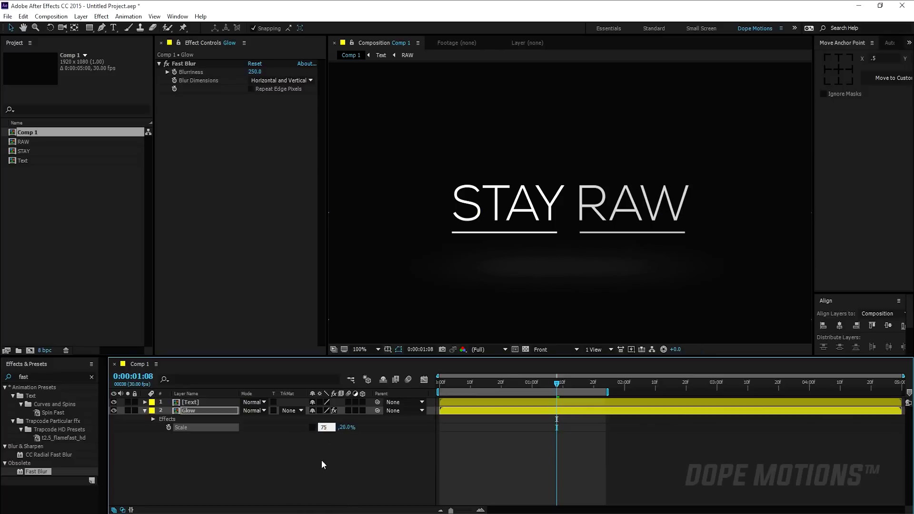
pyautogui.click(338, 427)
pyautogui.write('15')
pyautogui.press('Return')
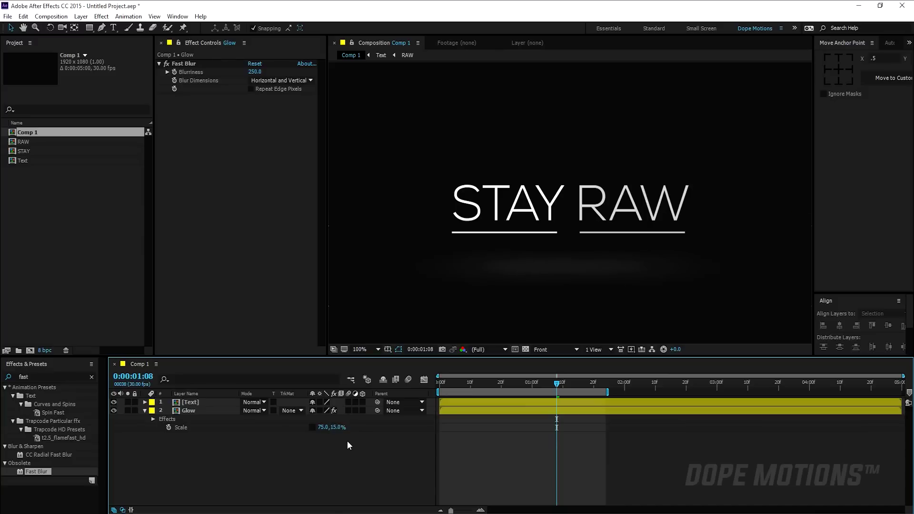
pyautogui.moveTo(339, 428); pyautogui.dragTo(333, 427)
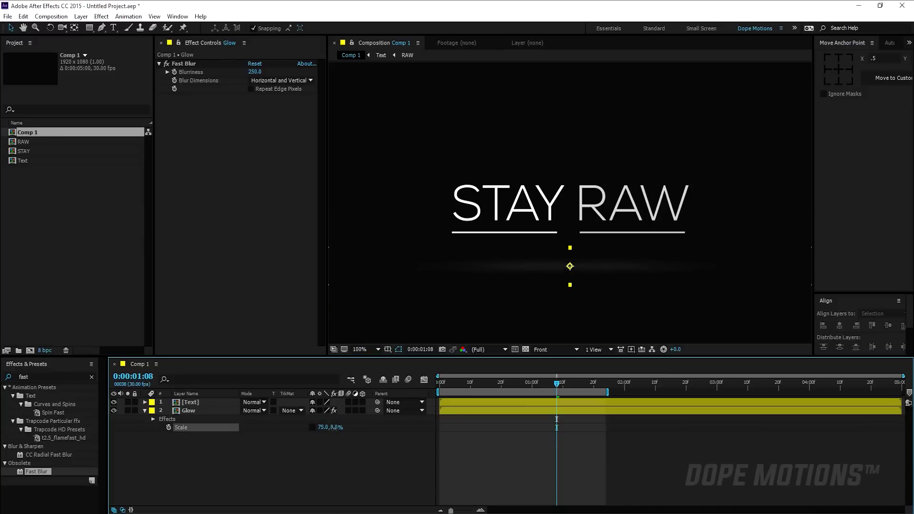
pyautogui.click(324, 442)
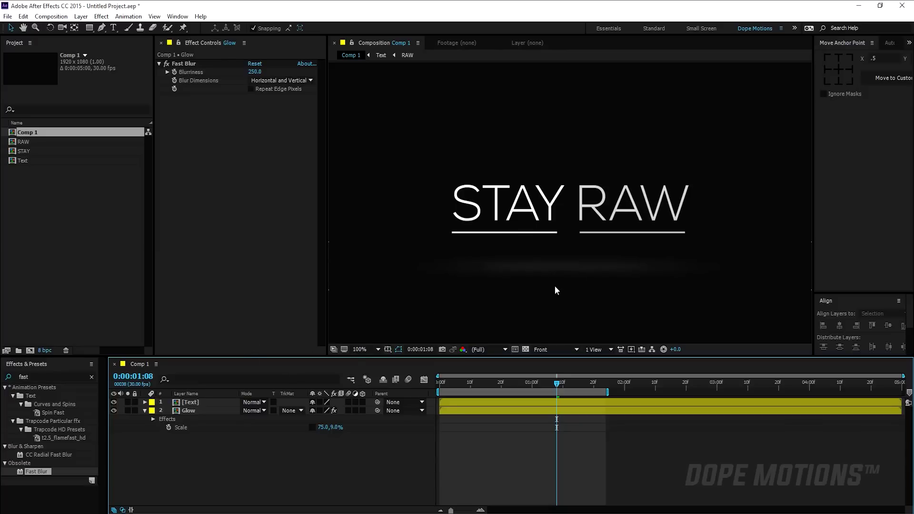
# Step: Change the project colour depth from 8 bpc to 16 bits per channel in Project Settings
pyautogui.click(47, 351)
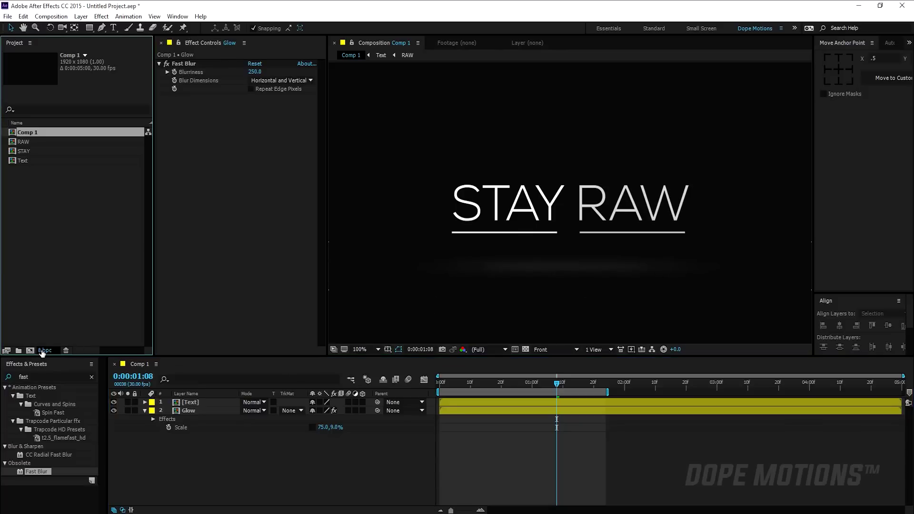
pyautogui.click(183, 250)
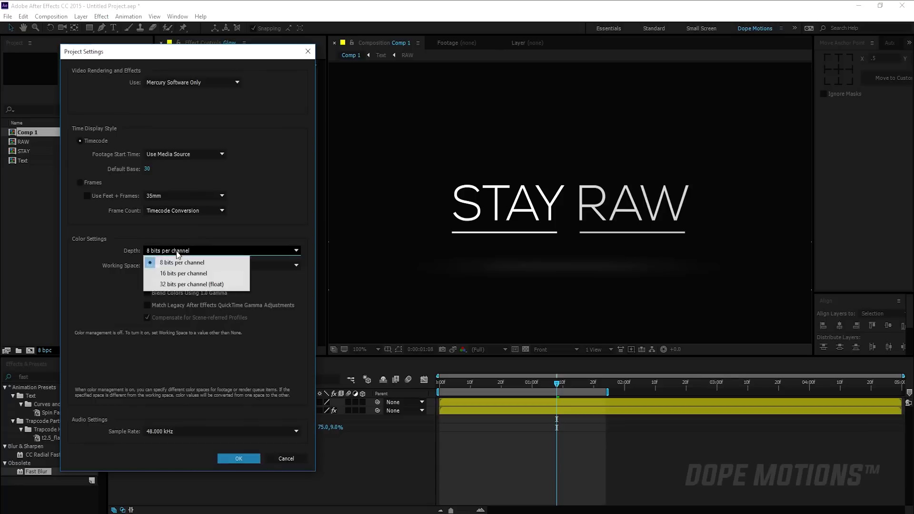
pyautogui.click(171, 273)
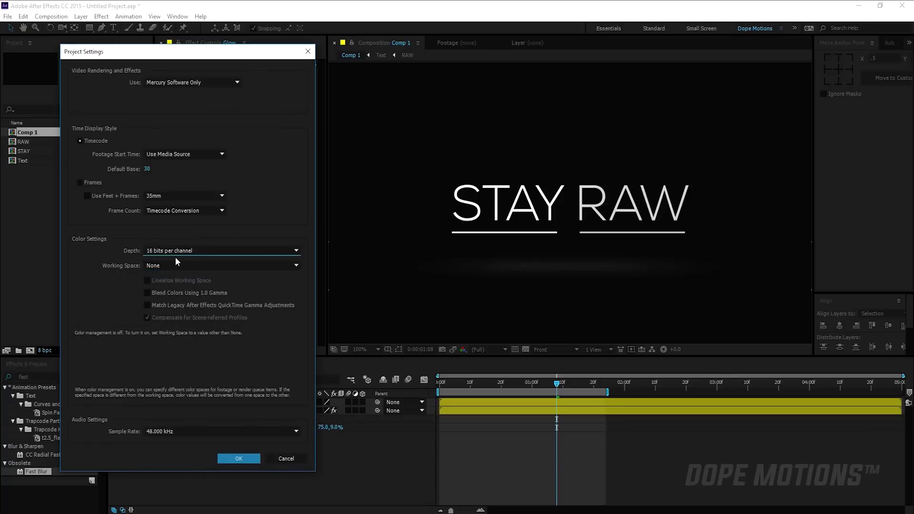
pyautogui.click(238, 458)
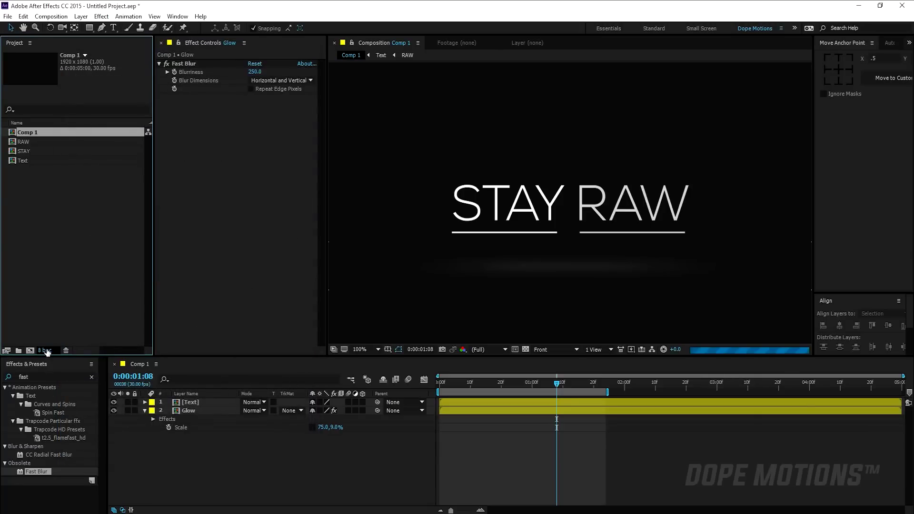
pyautogui.click(338, 484)
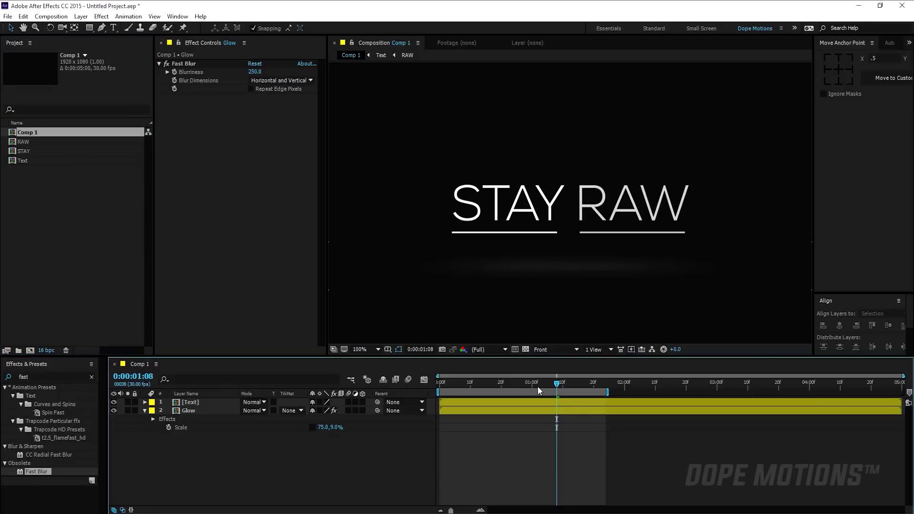
# Step: Preview the animation from the start at half resolution, then open the Text precomp
pyautogui.moveTo(479, 382); pyautogui.dragTo(427, 387)
pyautogui.press('space')
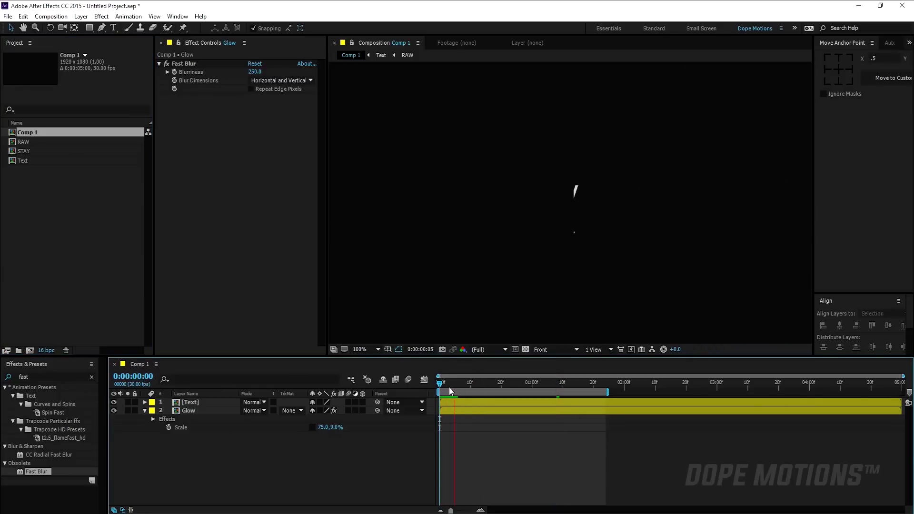
pyautogui.click(449, 385)
pyautogui.press(',')
pyautogui.press(',')
pyautogui.press('space')
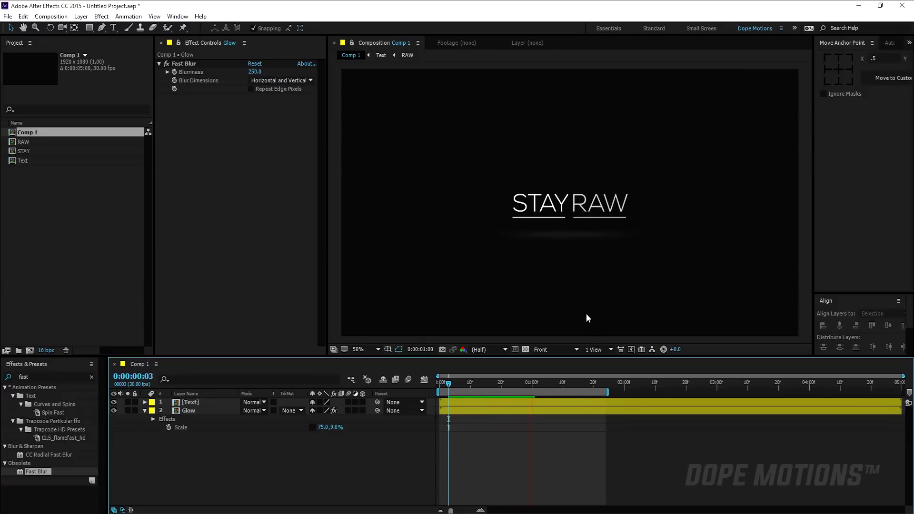
pyautogui.click(507, 382)
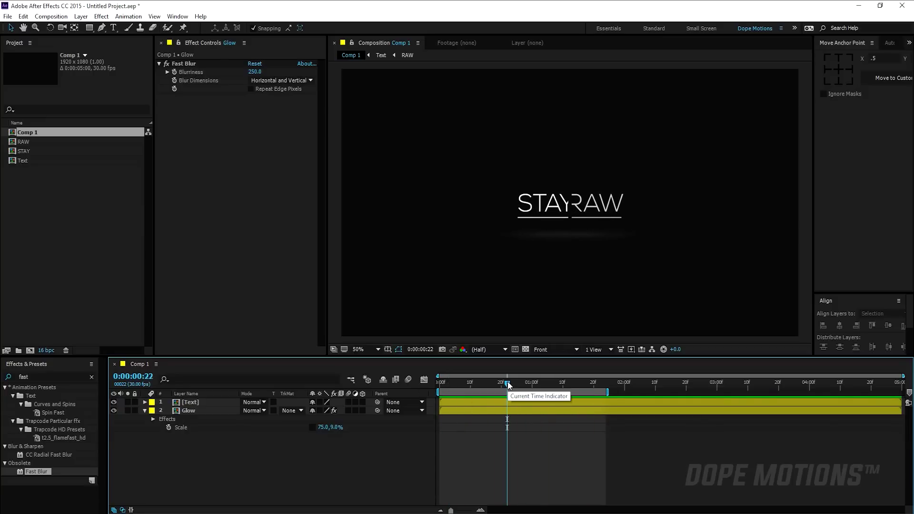
pyautogui.click(145, 410)
pyautogui.doubleClick(207, 402)
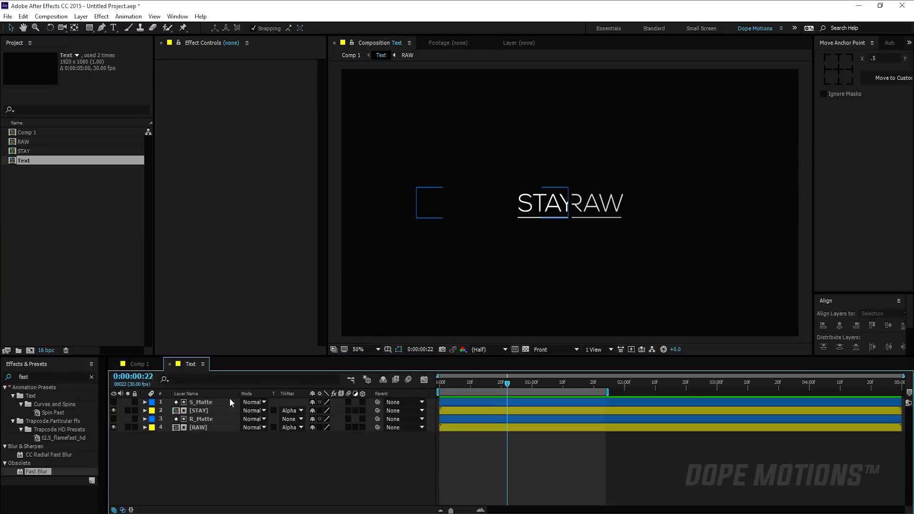
# Step: Inside the STAY precomp, make the letter S Nexa Bold and red
pyautogui.doubleClick(199, 410)
pyautogui.doubleClick(195, 404)
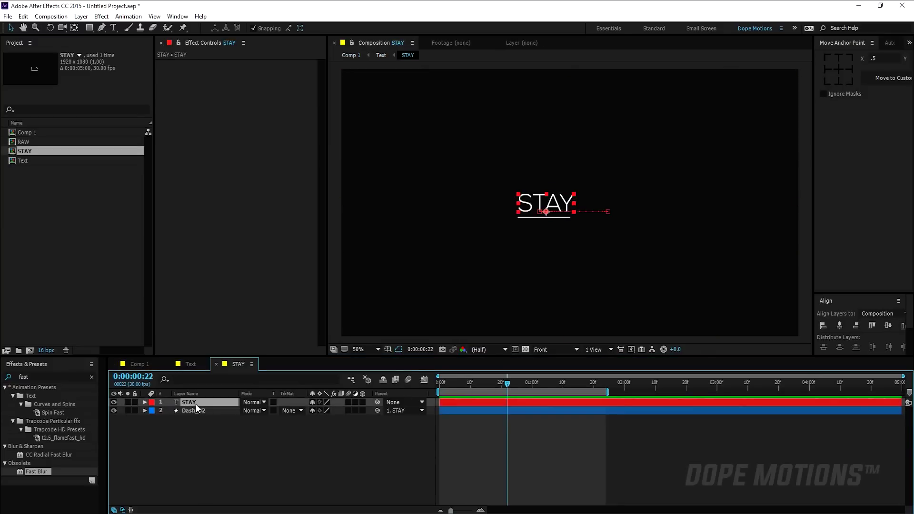
pyautogui.moveTo(527, 208); pyautogui.dragTo(518, 202)
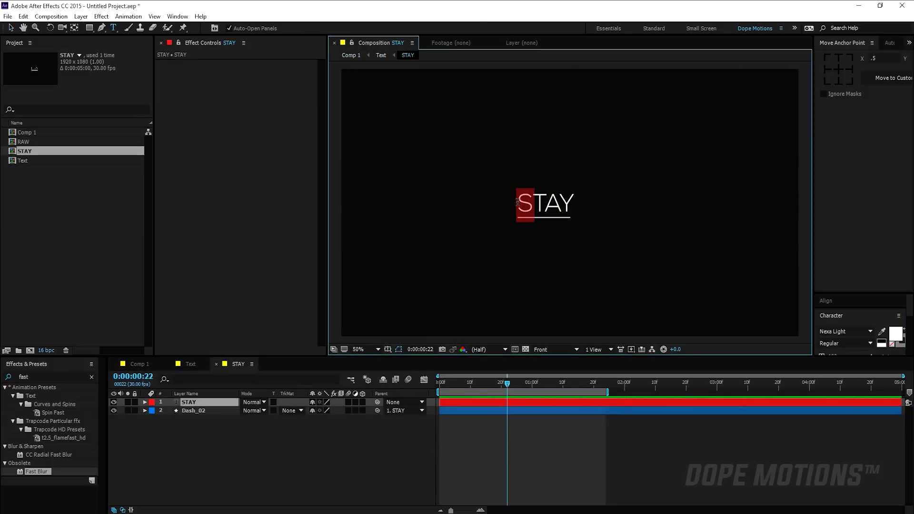
pyautogui.click(828, 330)
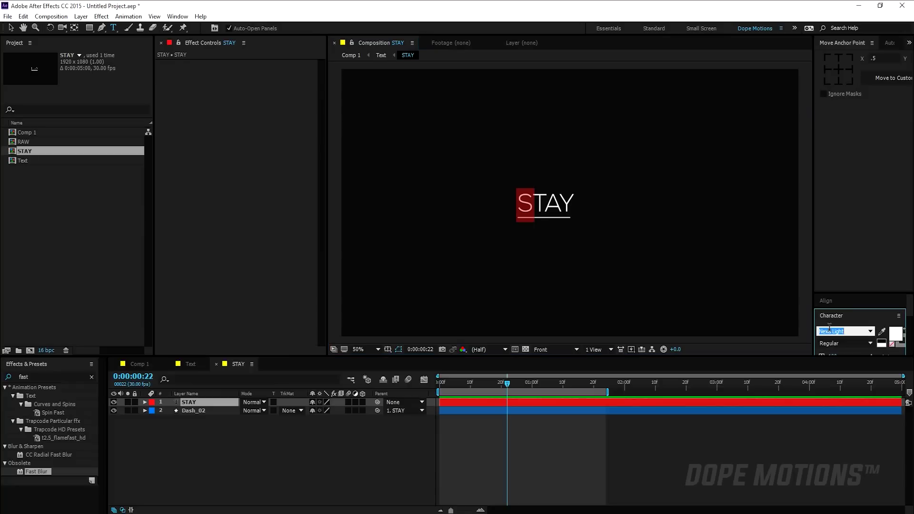
pyautogui.write('Nexa Bold')
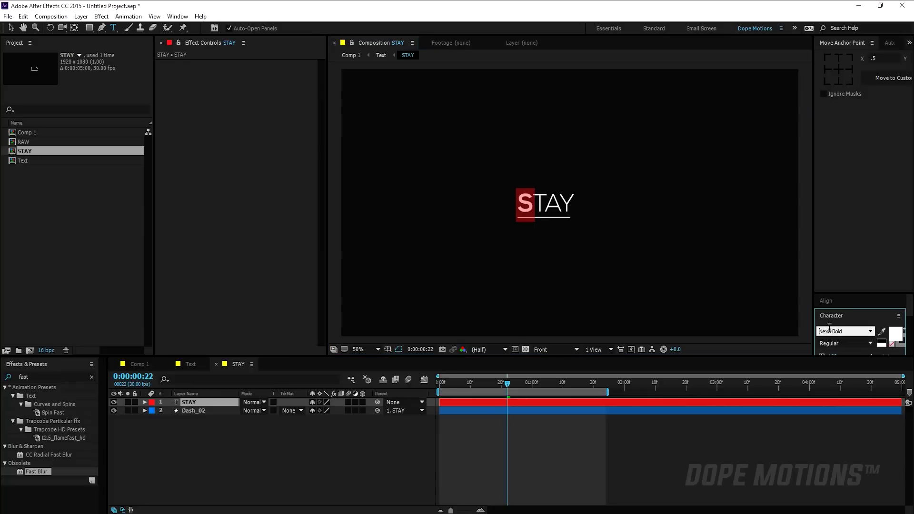
pyautogui.click(898, 333)
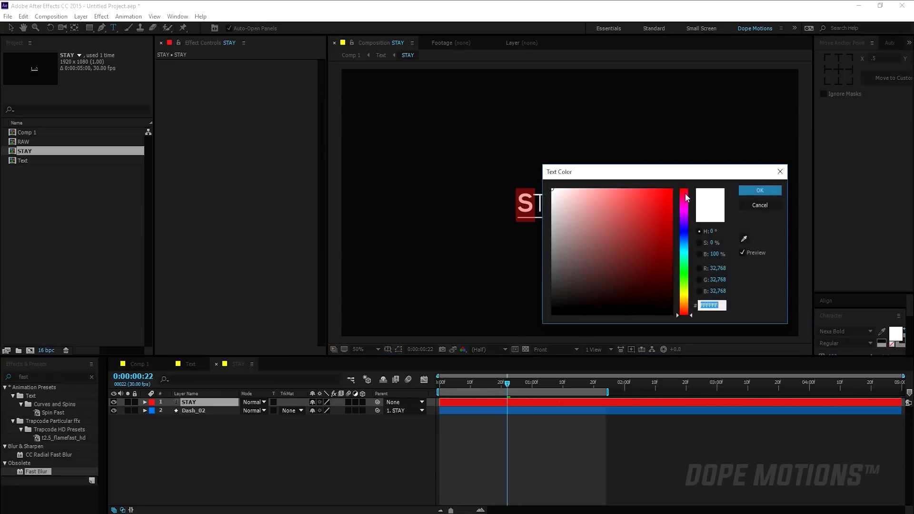
pyautogui.click(684, 190)
pyautogui.click(655, 196)
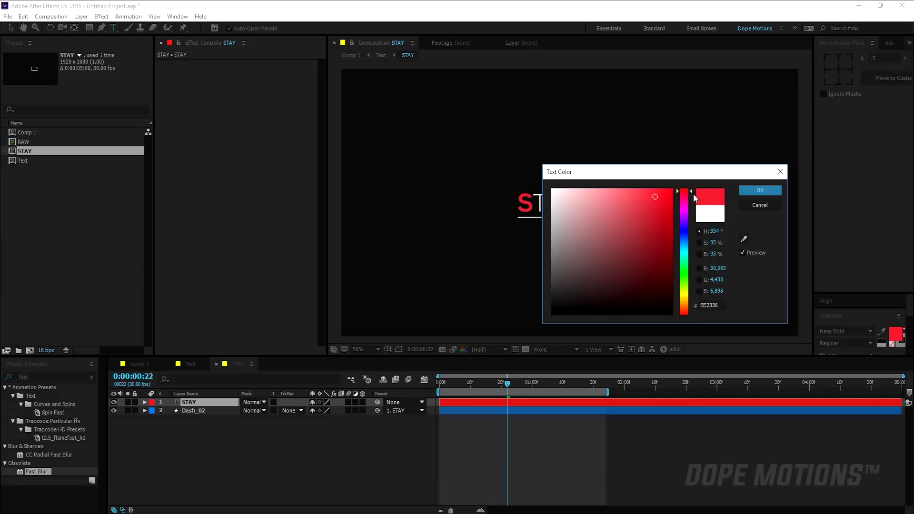
pyautogui.click(714, 305)
pyautogui.hotkey('ctrl', 'c')
pyautogui.click(760, 191)
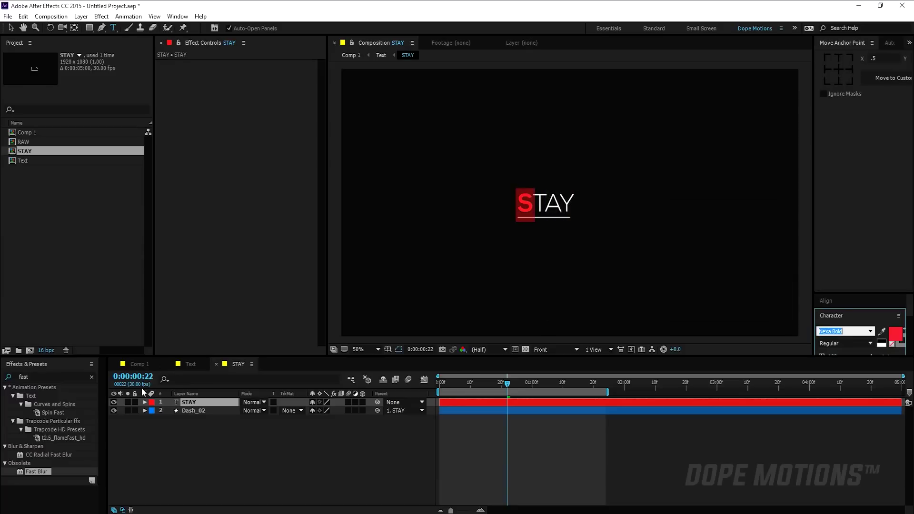
# Step: Set the Dash_02 underline's stroke to red EE2336 and return to the Text composition
pyautogui.click(193, 410)
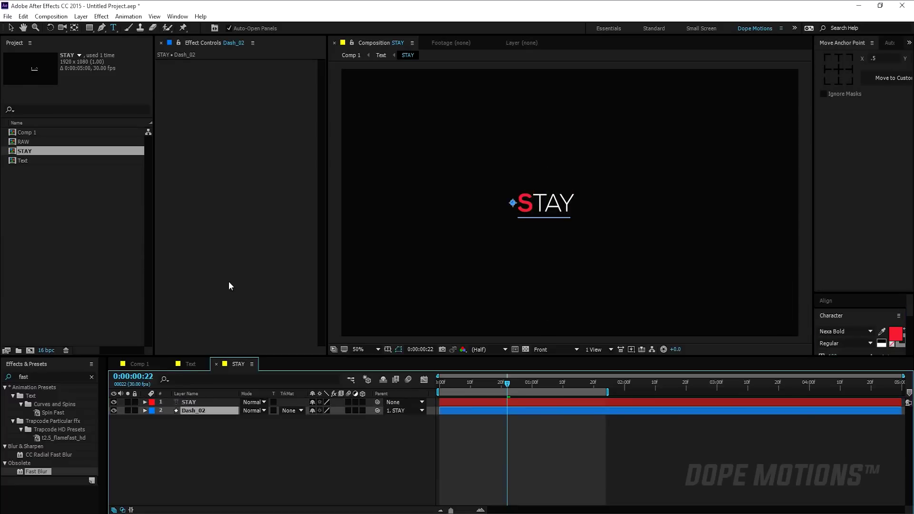
pyautogui.click(99, 28)
pyautogui.click(292, 28)
pyautogui.hotkey('ctrl', 'v')
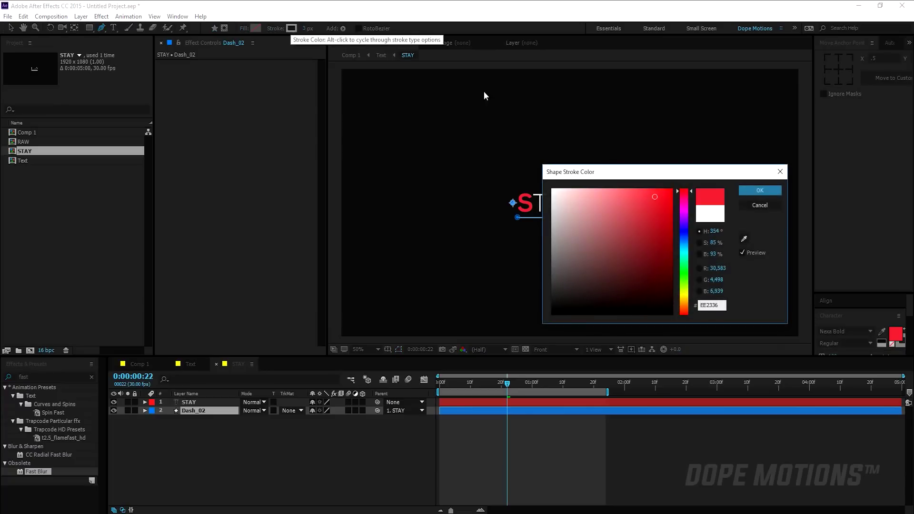
pyautogui.click(752, 192)
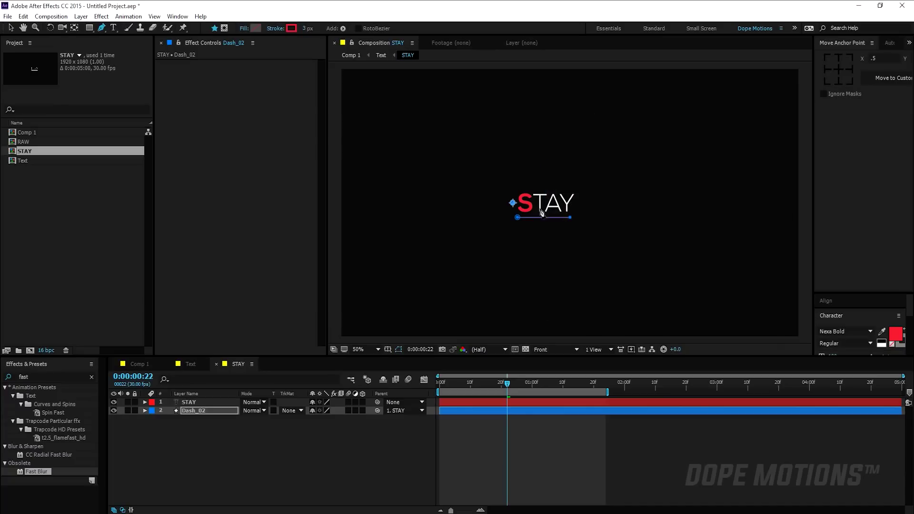
pyautogui.click(191, 362)
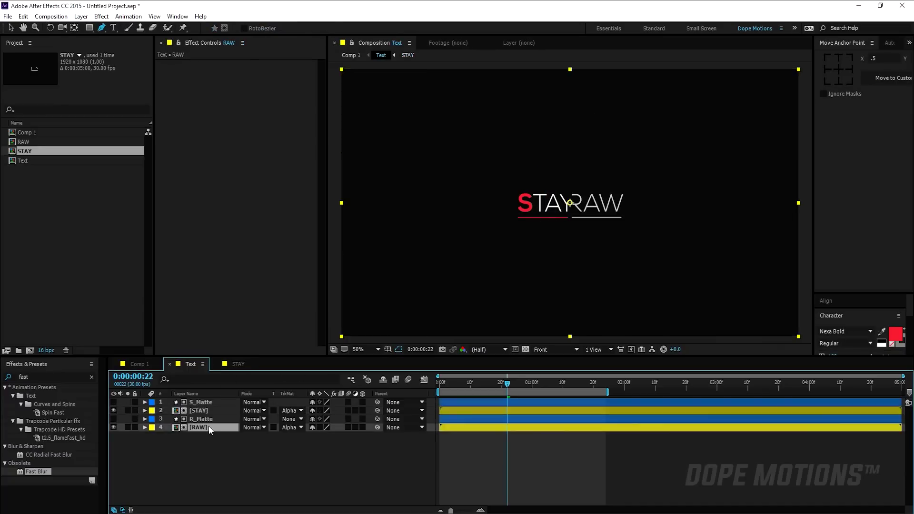
# Step: Inside the RAW precomp, make the letter R Nexa Bold with red EE2336 fill
pyautogui.doubleClick(208, 426)
pyautogui.doubleClick(196, 402)
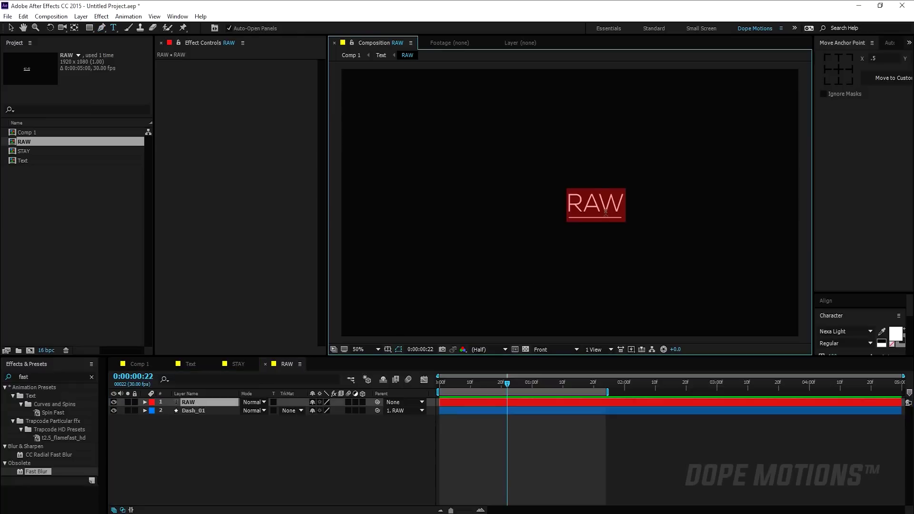
pyautogui.moveTo(527, 208); pyautogui.dragTo(585, 208)
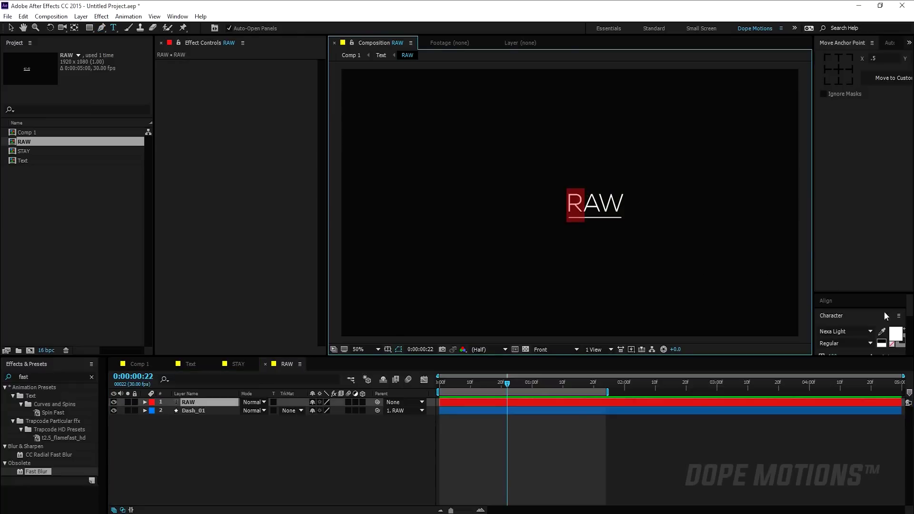
pyautogui.click(846, 330)
pyautogui.press('Up')
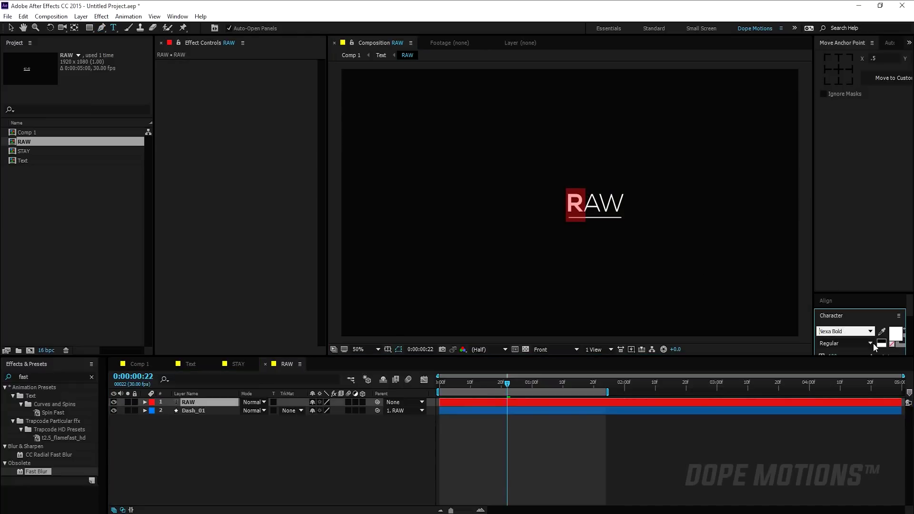
pyautogui.click(896, 337)
pyautogui.write('E8303B')
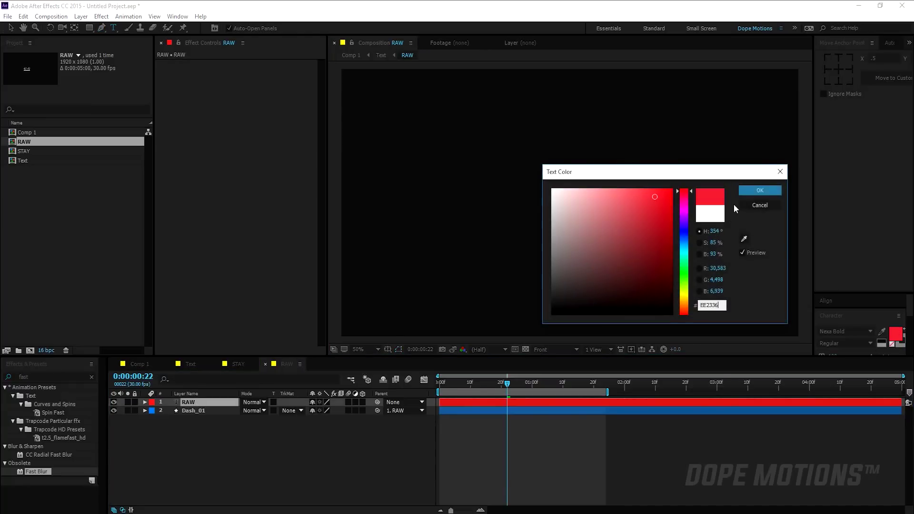
pyautogui.click(749, 195)
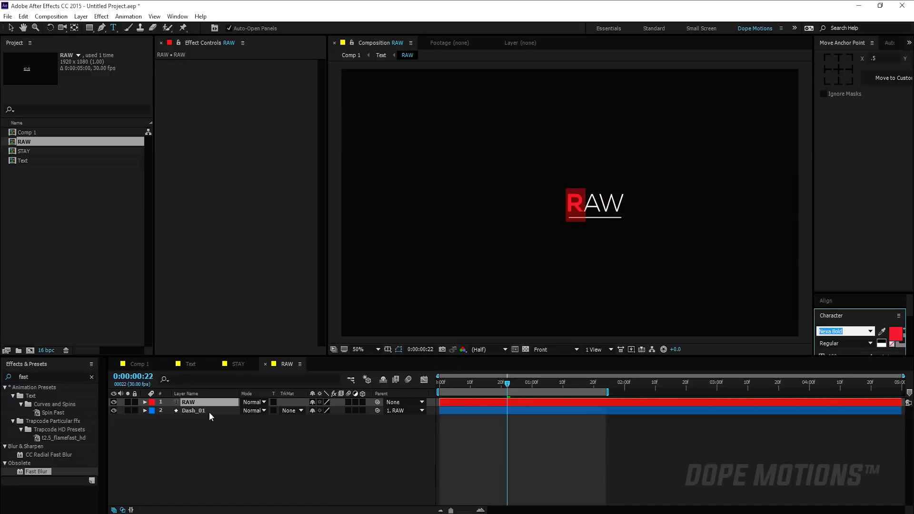
# Step: Set the Dash_01 underline's stroke to red and go back to Comp 1
pyautogui.click(194, 410)
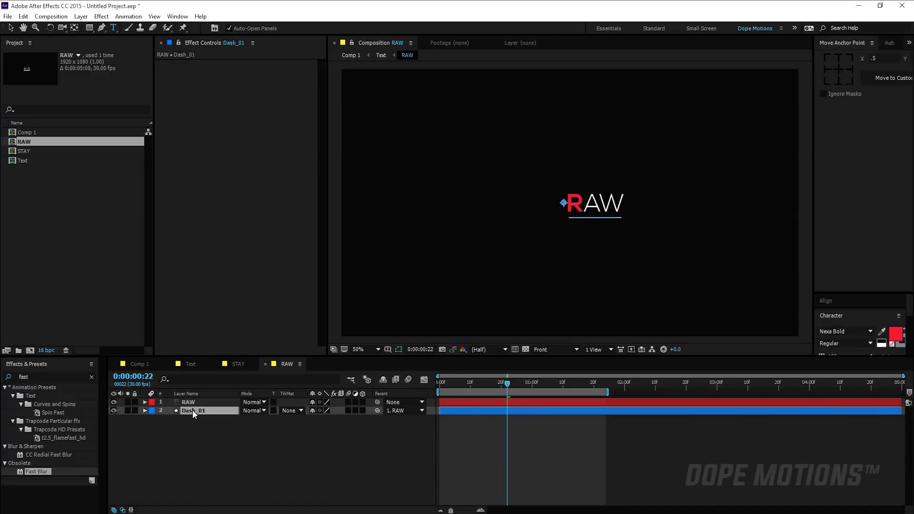
pyautogui.click(102, 28)
pyautogui.click(291, 28)
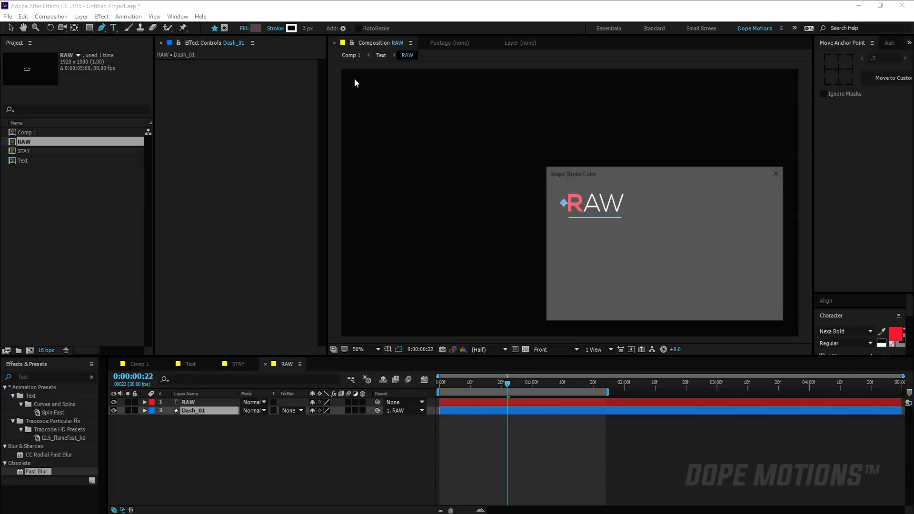
pyautogui.click(759, 190)
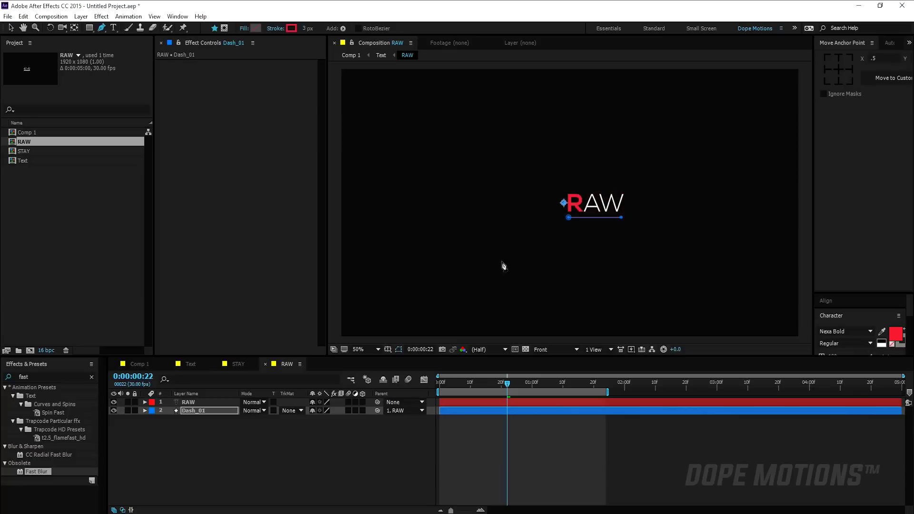
pyautogui.click(292, 413)
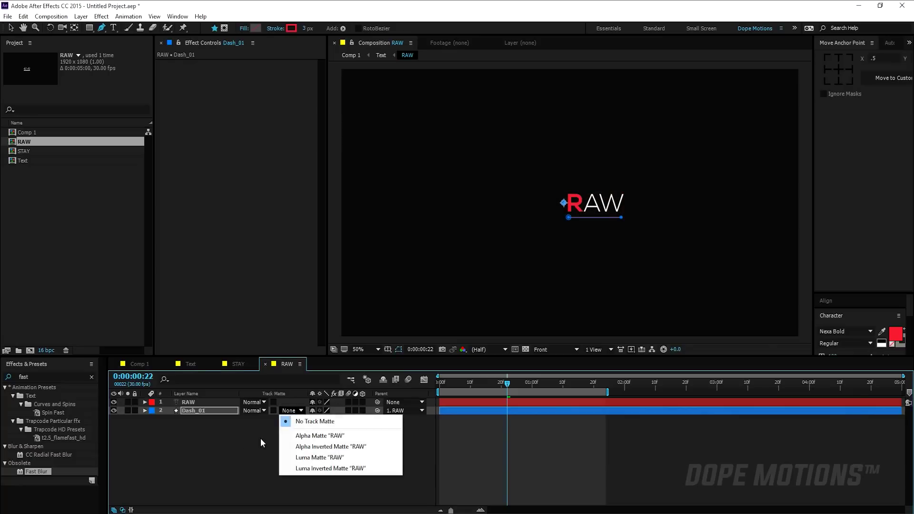
pyautogui.click(224, 450)
pyautogui.click(138, 364)
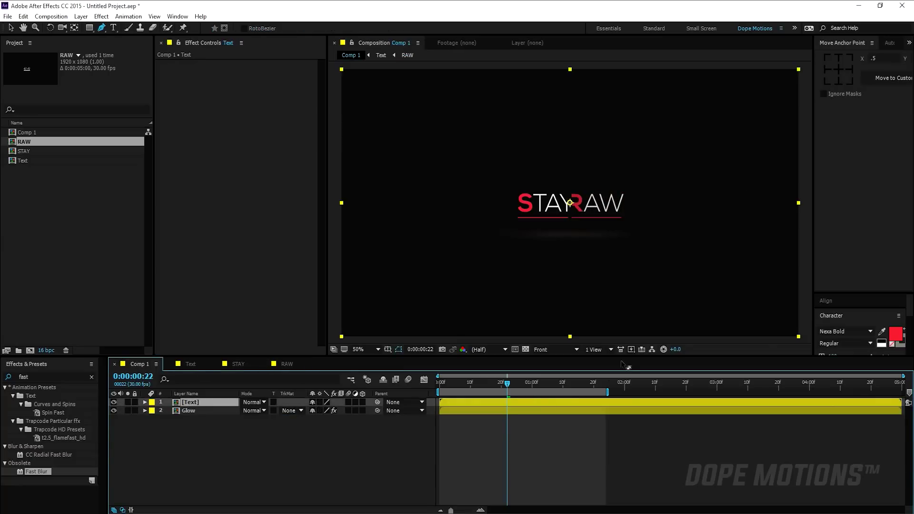
pyautogui.moveTo(523, 389); pyautogui.dragTo(578, 389)
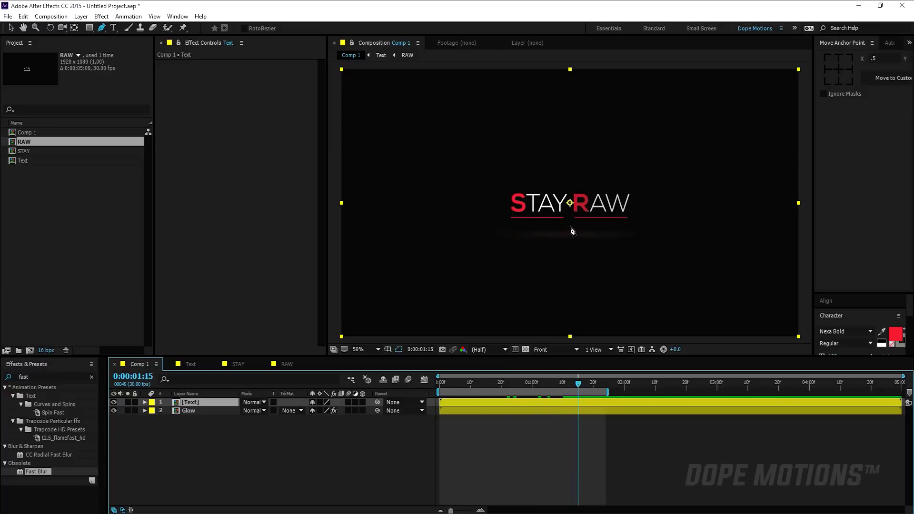
pyautogui.press('.')
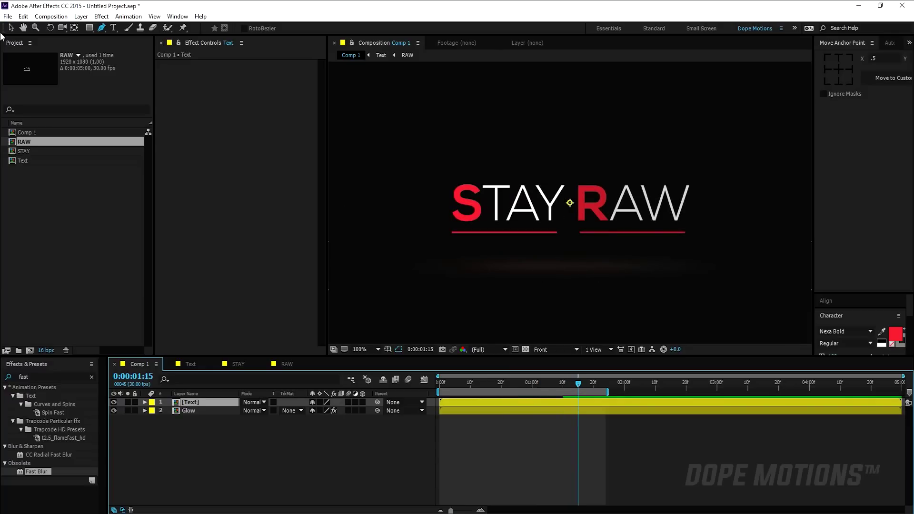
pyautogui.click(8, 28)
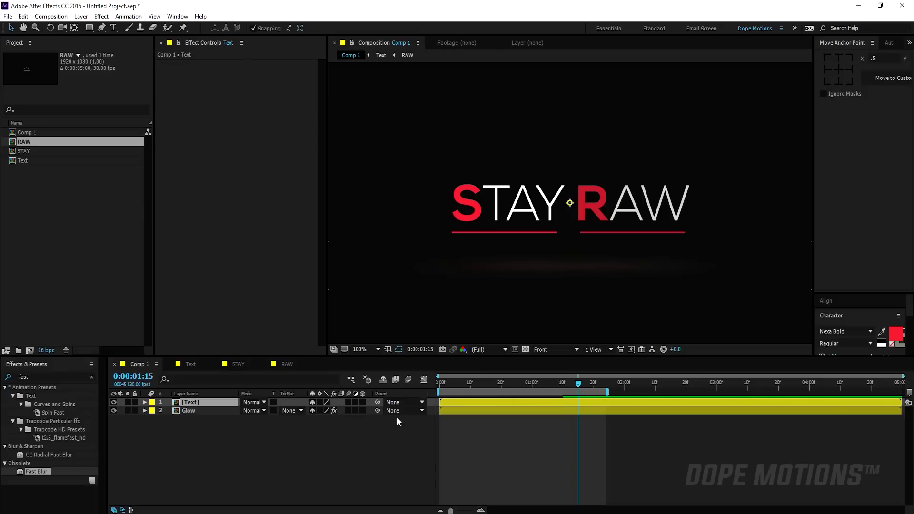
pyautogui.press(',')
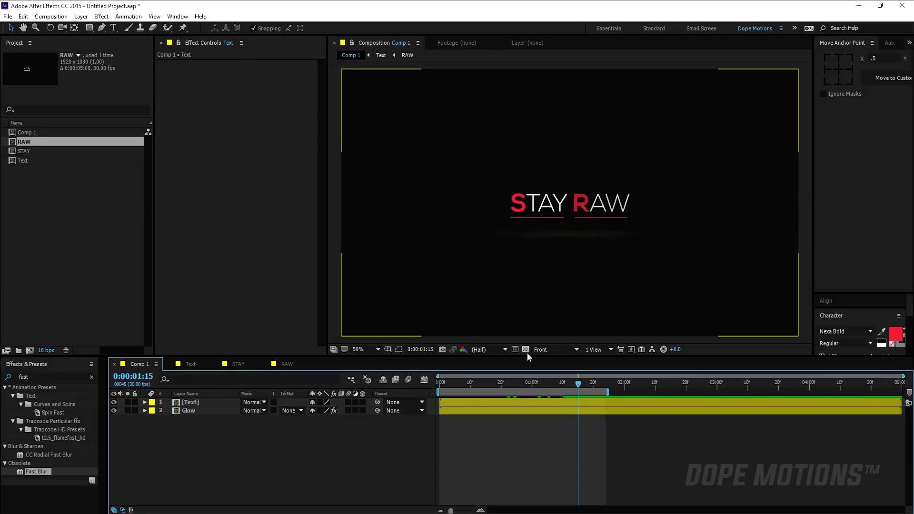
pyautogui.press('Home')
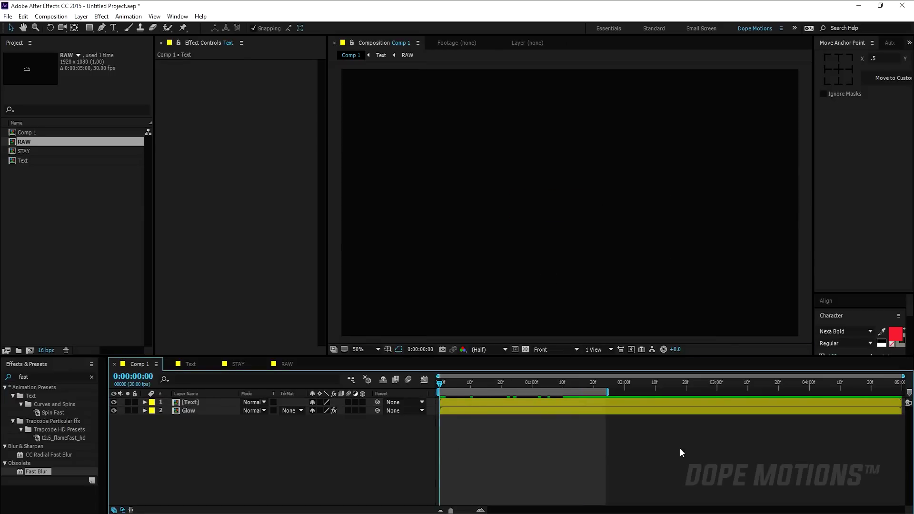
pyautogui.press('space')
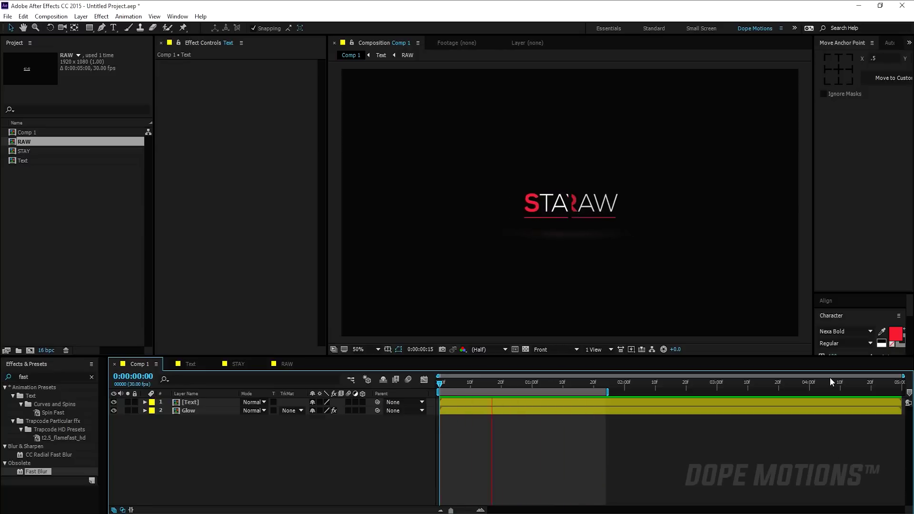
pyautogui.moveTo(179, 427); pyautogui.dragTo(191, 400)
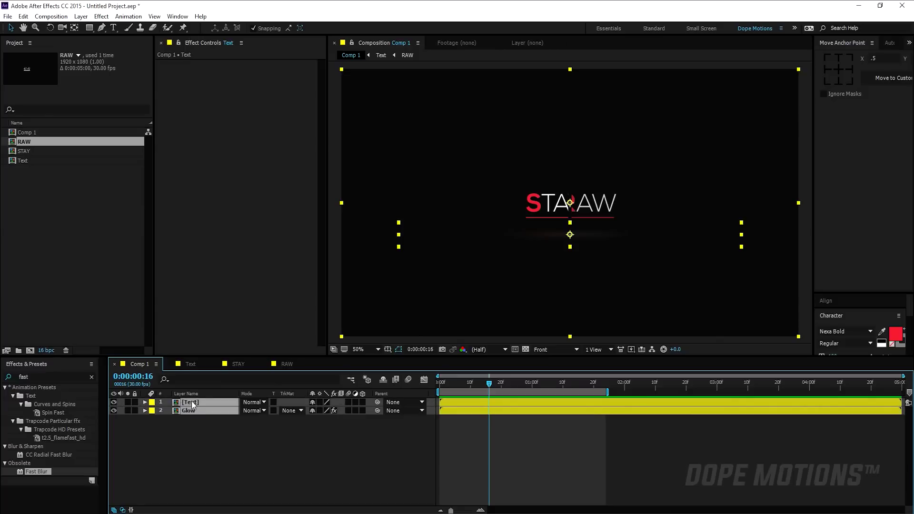
# Step: Pre-compose the Text and Glow layers into a 'Main Title' comp, then move to 0:00:02:00
pyautogui.rightClick(191, 400)
pyautogui.click(224, 310)
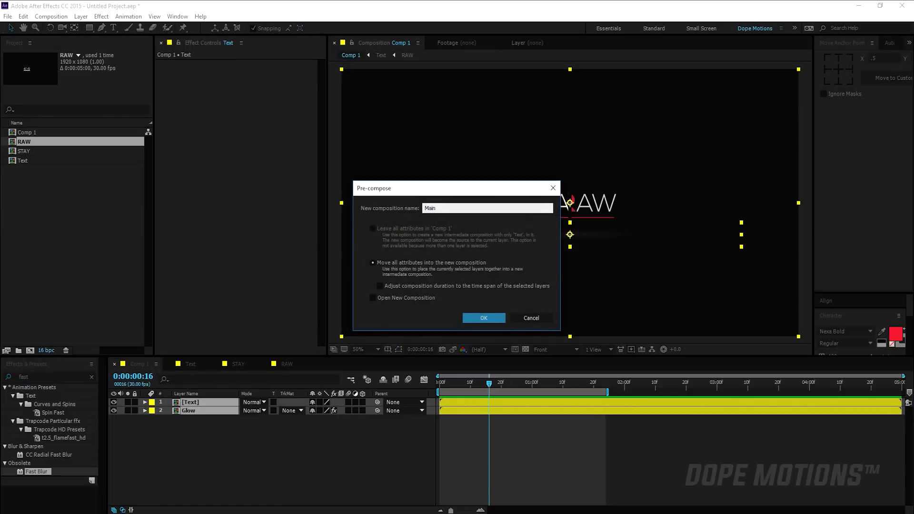
pyautogui.write('Main Title')
pyautogui.press('Return')
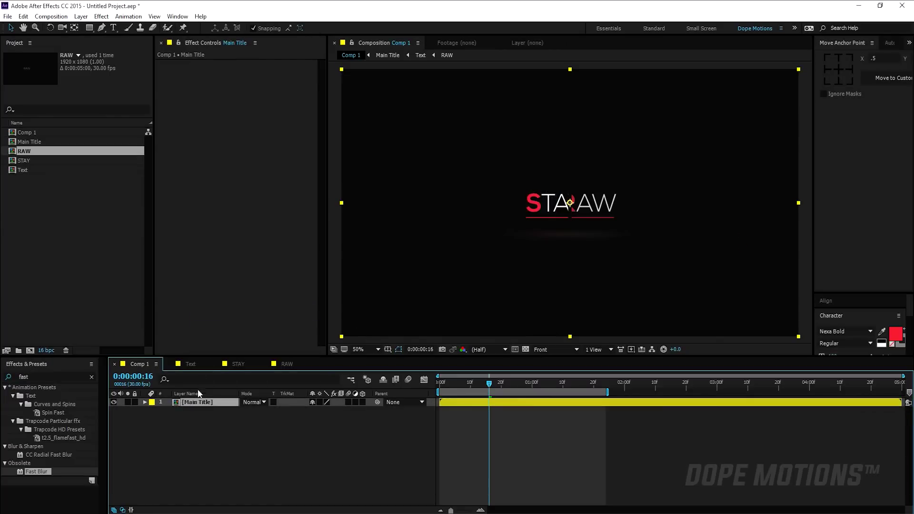
pyautogui.moveTo(524, 381); pyautogui.dragTo(624, 393)
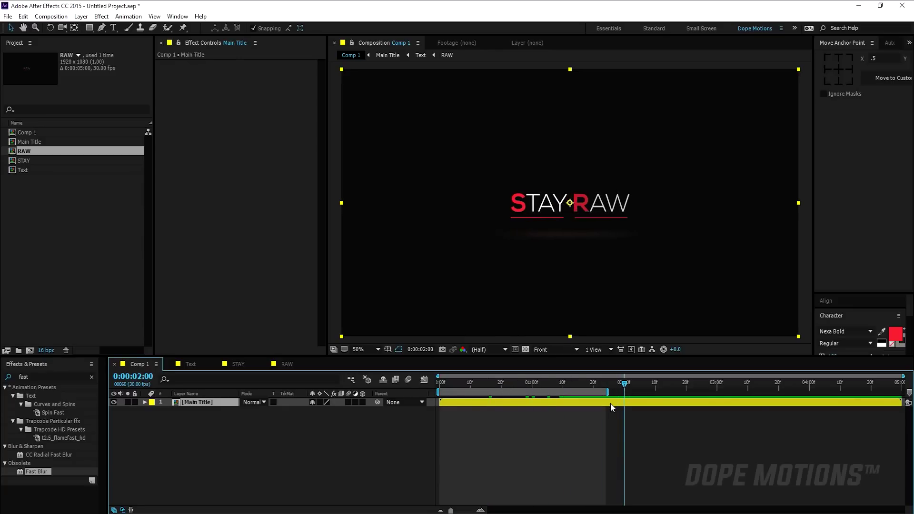
# Step: Duplicate Main Title, time-reverse the copy, and start it at 0:00:02:00
pyautogui.hotkey('ctrl', 'd')
pyautogui.rightClick(610, 403)
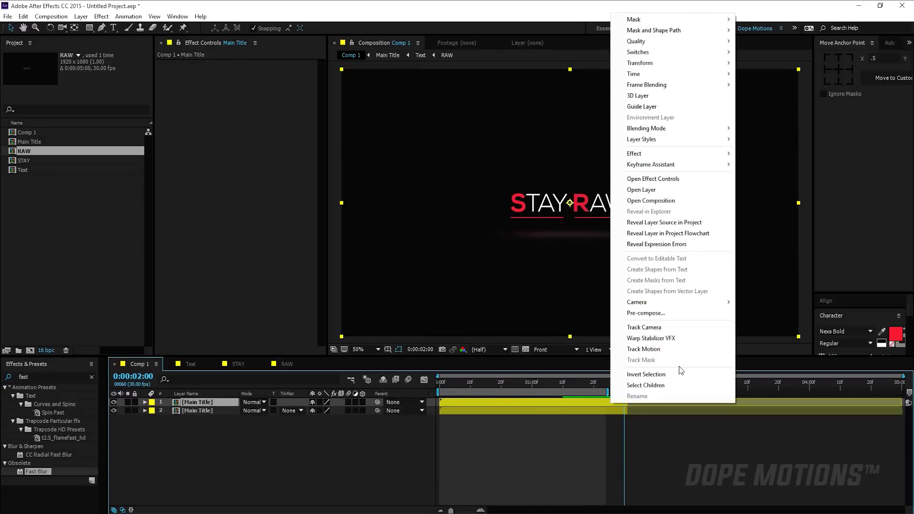
pyautogui.moveTo(701, 76)
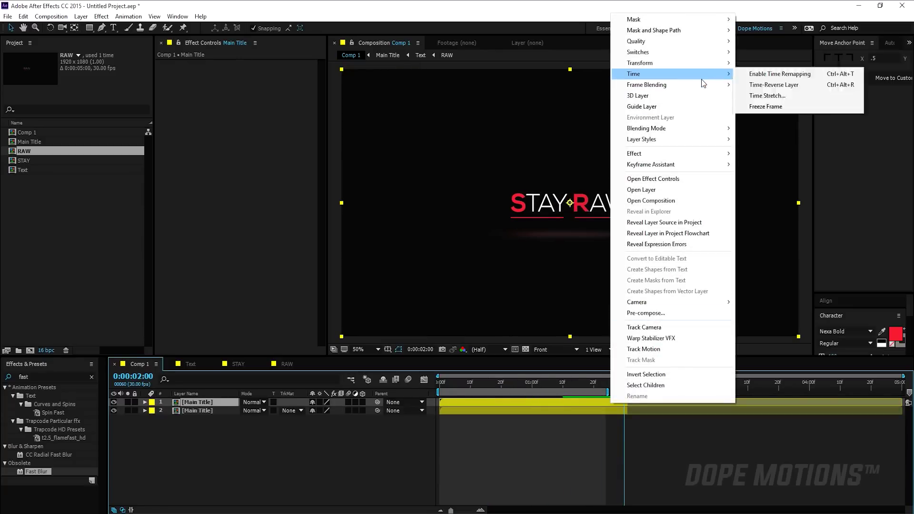
pyautogui.click(771, 85)
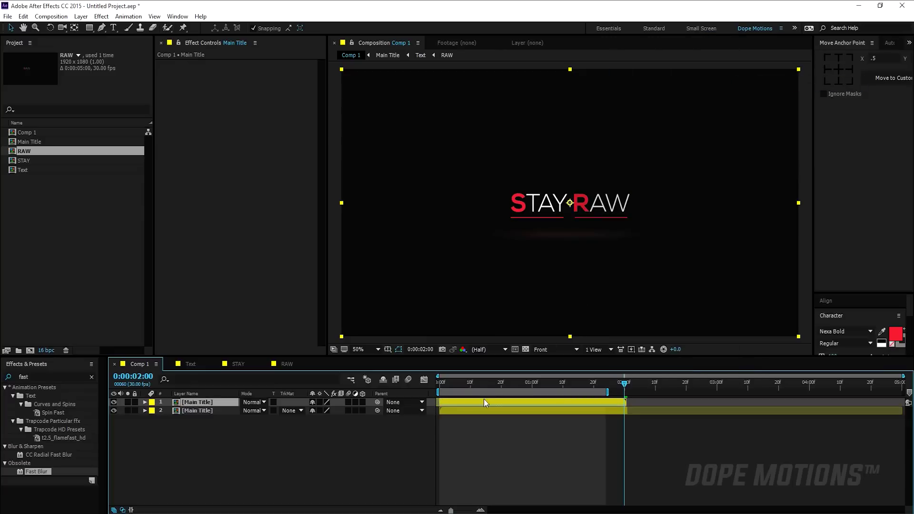
pyautogui.moveTo(481, 402); pyautogui.dragTo(668, 402)
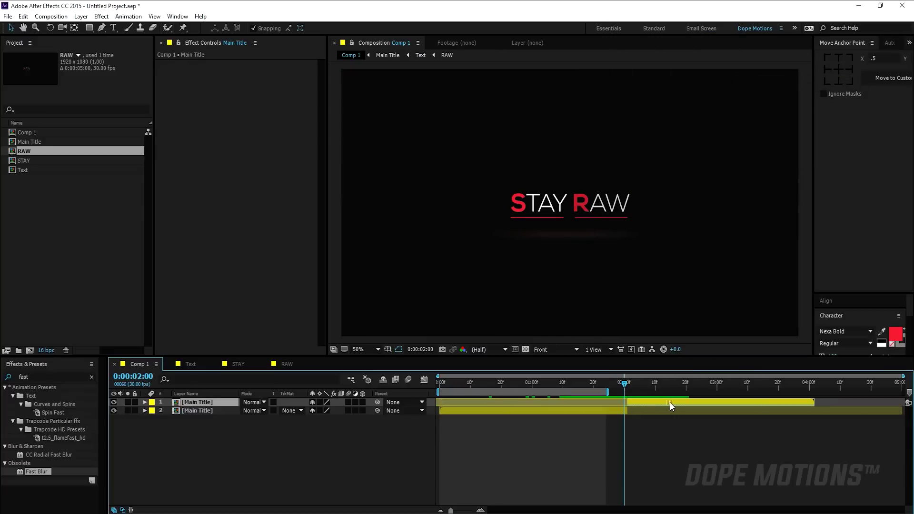
# Step: End the work area at 0:00:04:03 and preview the full in-and-out animation
pyautogui.click(817, 391)
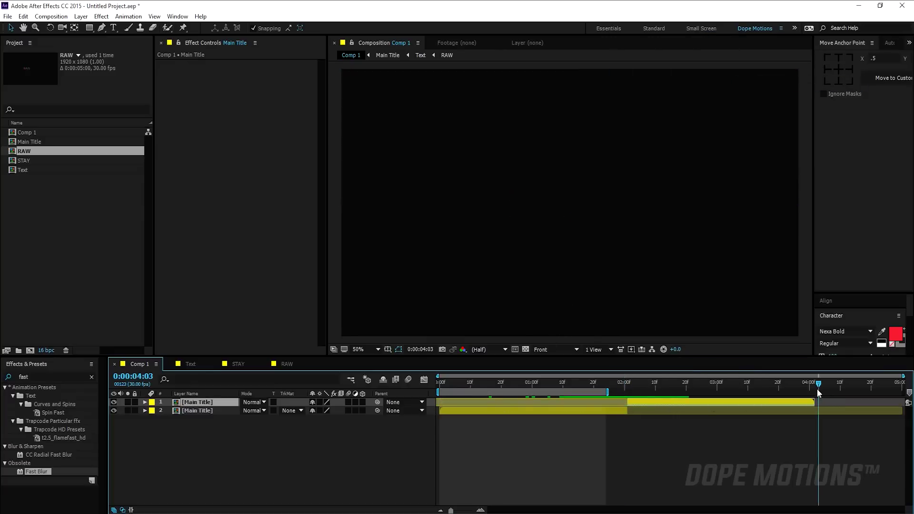
pyautogui.press('n')
pyautogui.press('space')
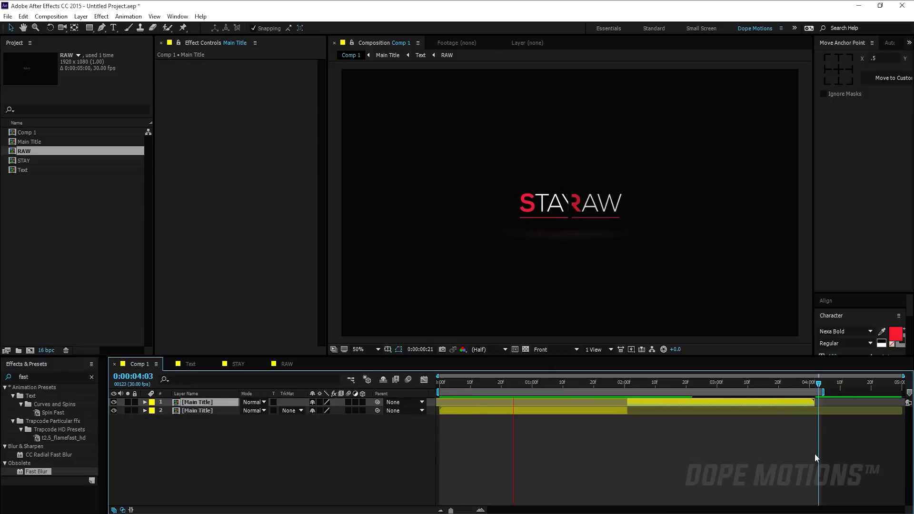